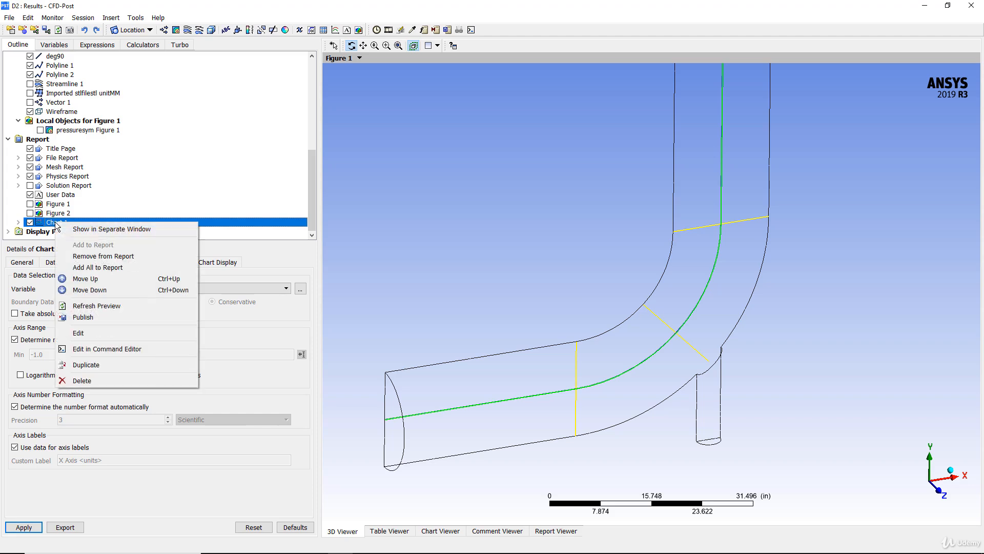
Step: Create a copy of Chart 1 named "center line plot of velocity" by editing its name in the Command Editor and processing the commands
left_click(98, 349)
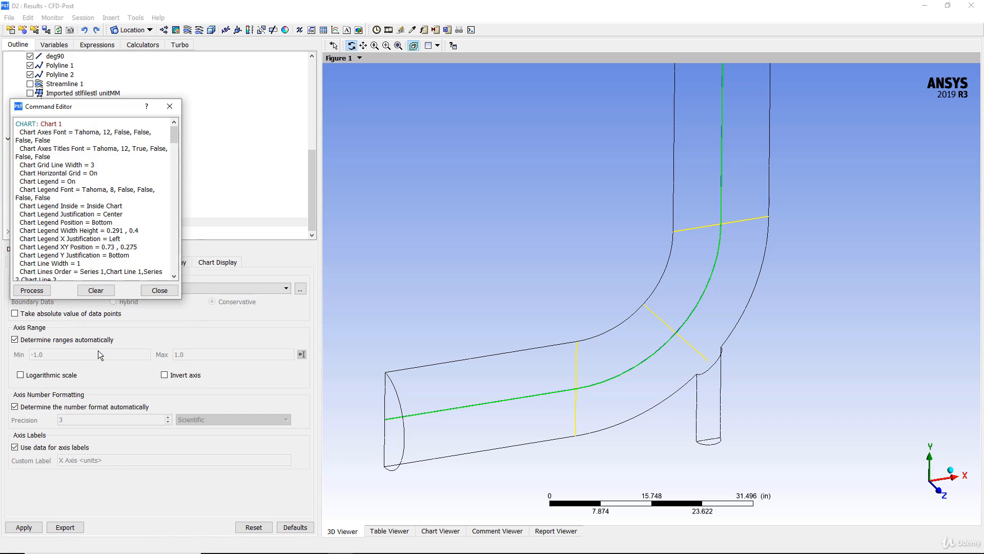
left_click_drag(82, 109, 289, 184)
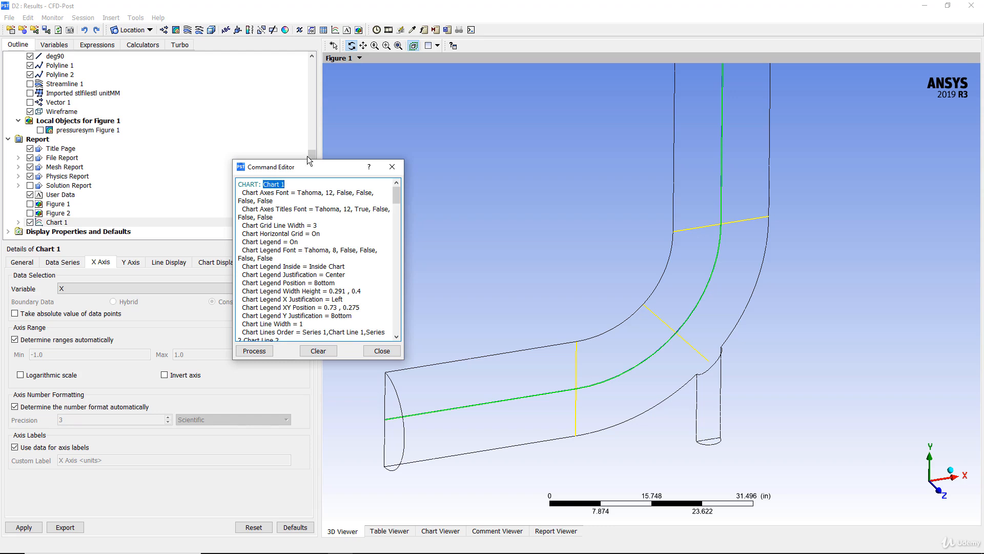
type("center line plo")
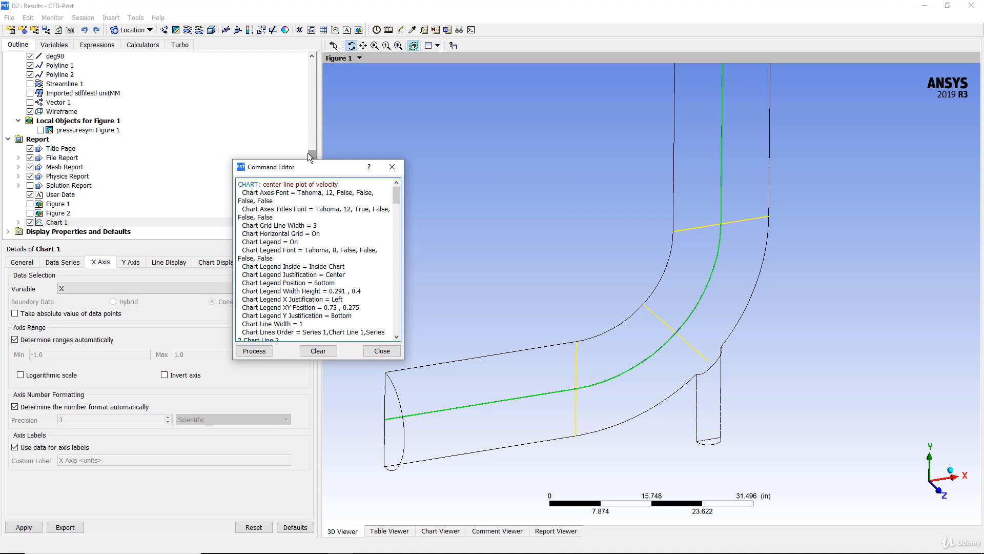
left_click(259, 351)
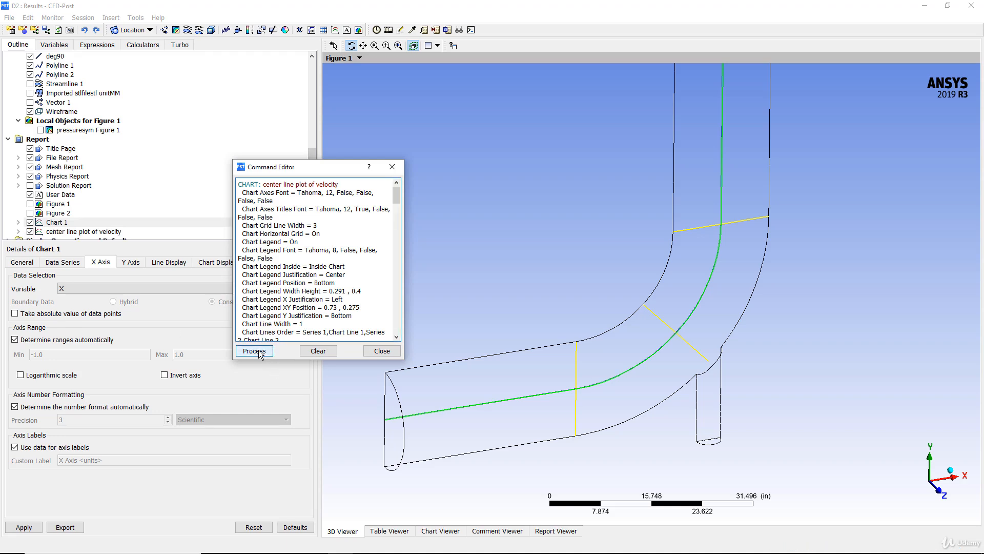
left_click(382, 352)
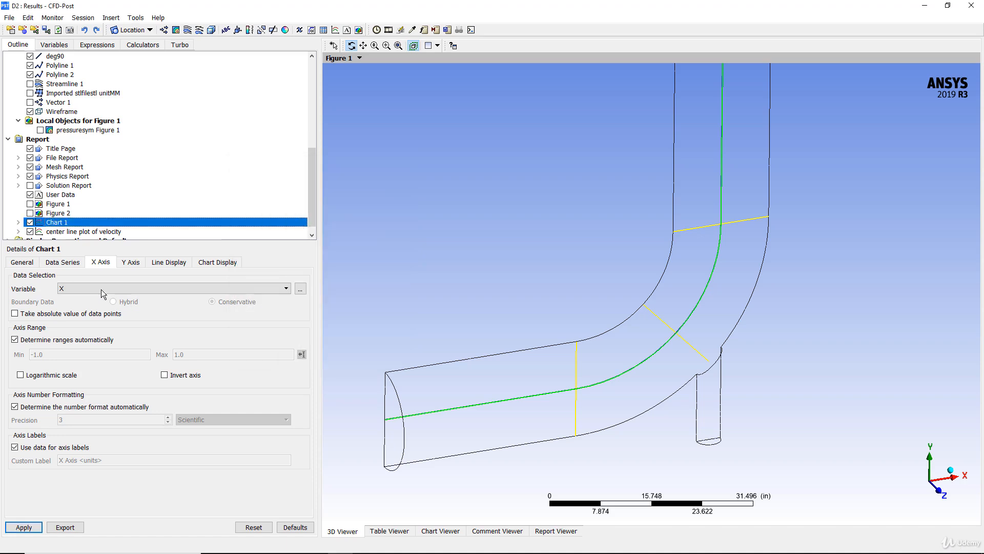
Step: Duplicate the "center line plot of velocity" chart under the suggested name
left_click(73, 232)
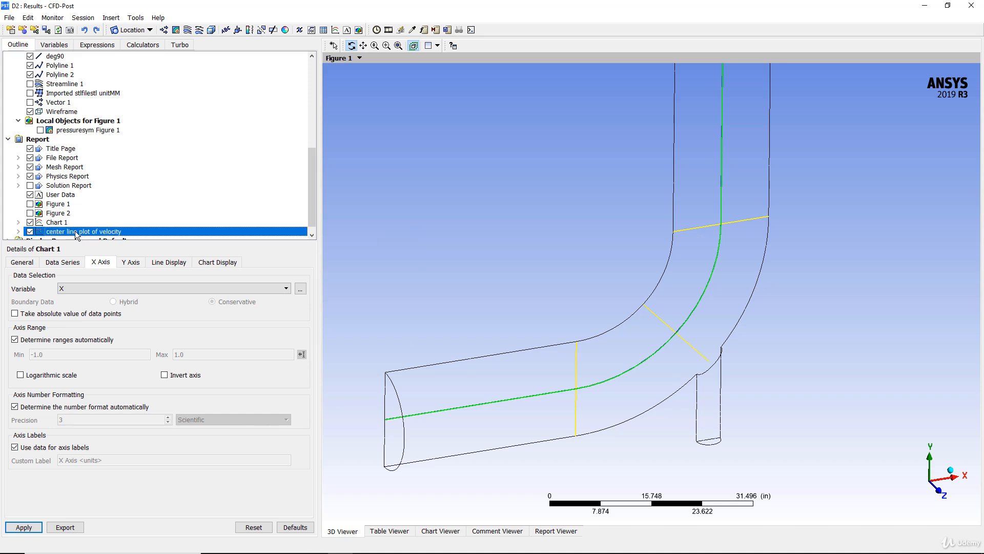
right_click(72, 236)
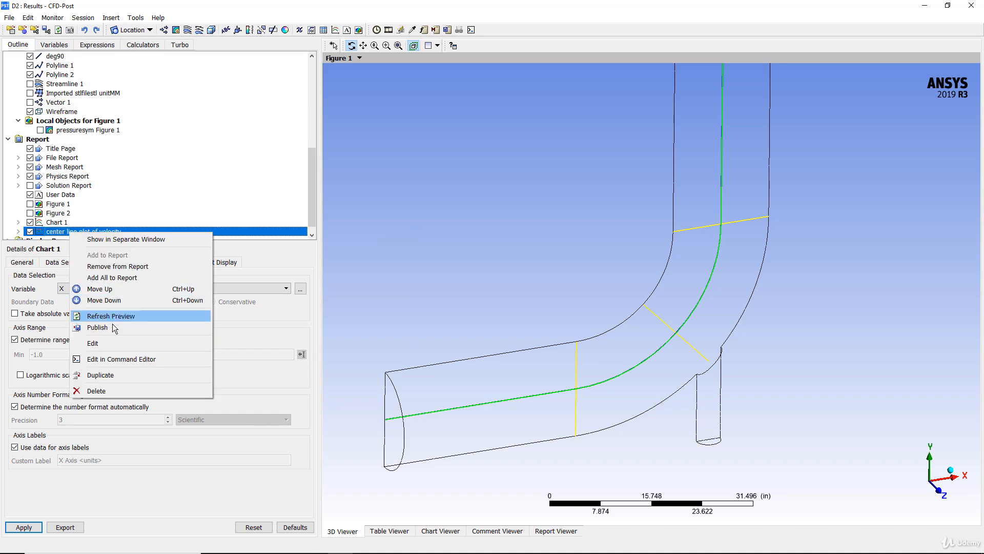
left_click(111, 377)
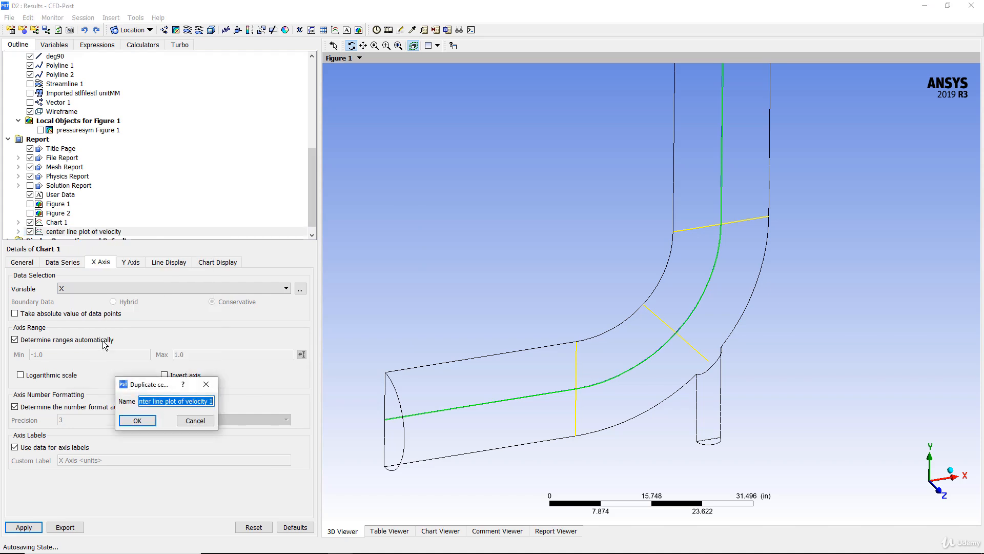
left_click(137, 420)
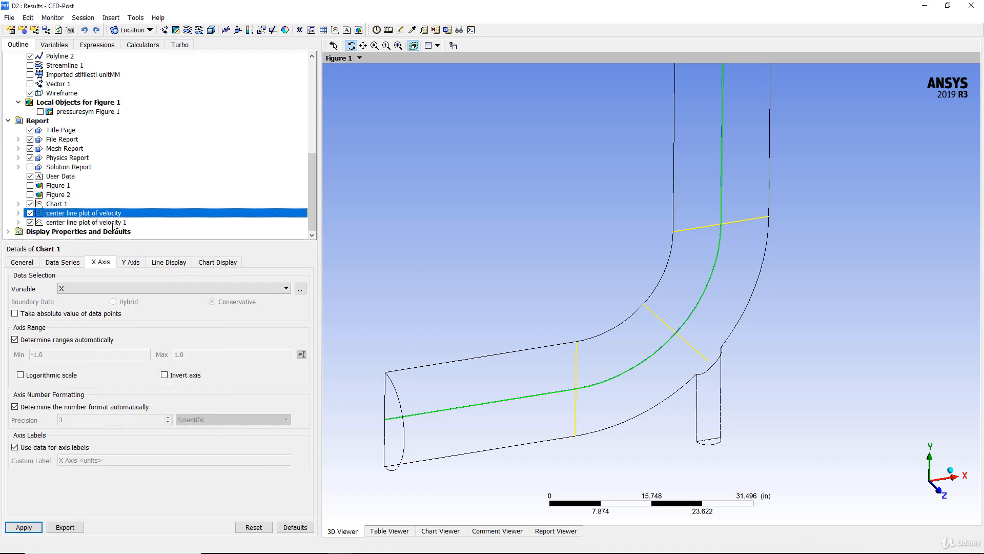
Step: Create a chart named "velocity at 0 deg" by changing the duplicated chart's name in the Command Editor and processing the commands
right_click(106, 221)
left_click(129, 347)
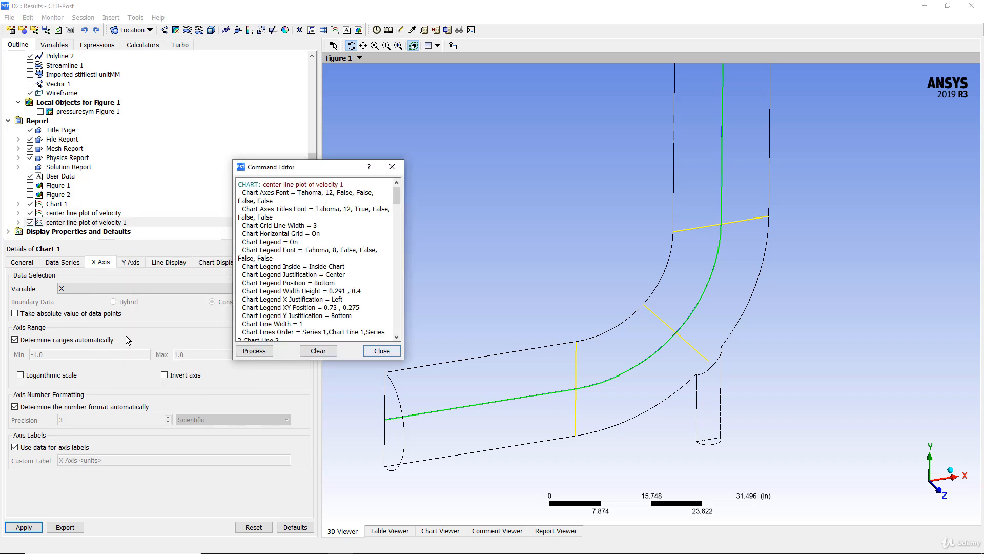
left_click_drag(263, 184, 344, 184)
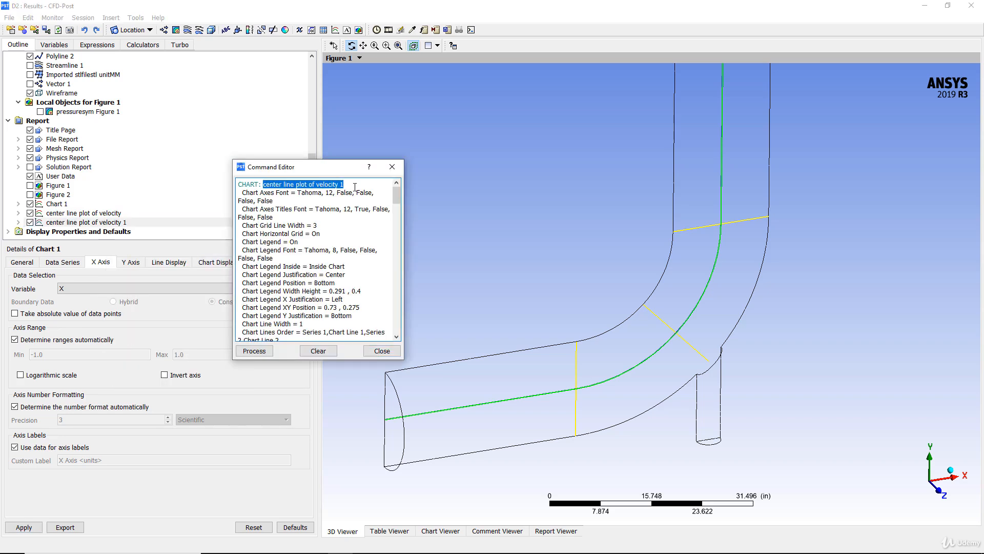
type("velocity")
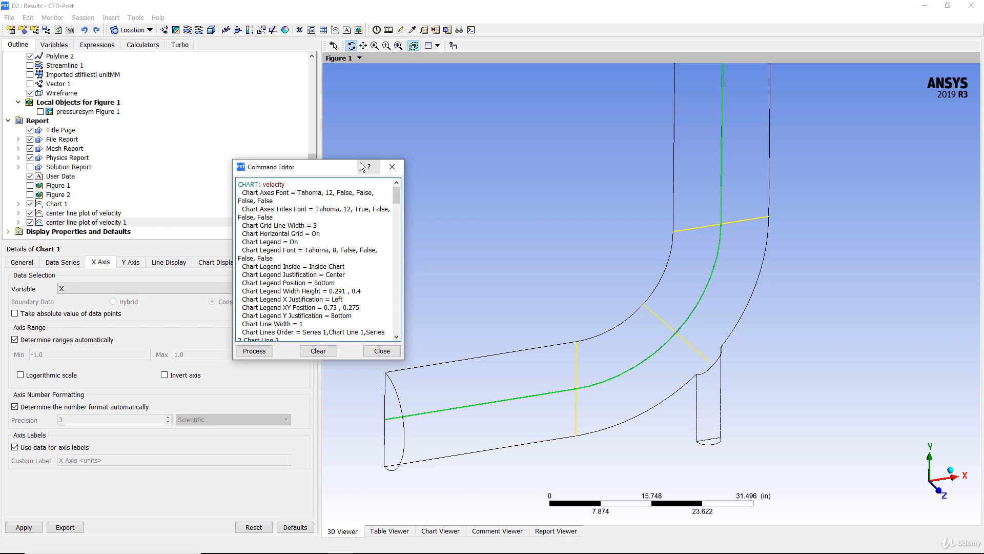
type("at 0 d")
left_click(254, 351)
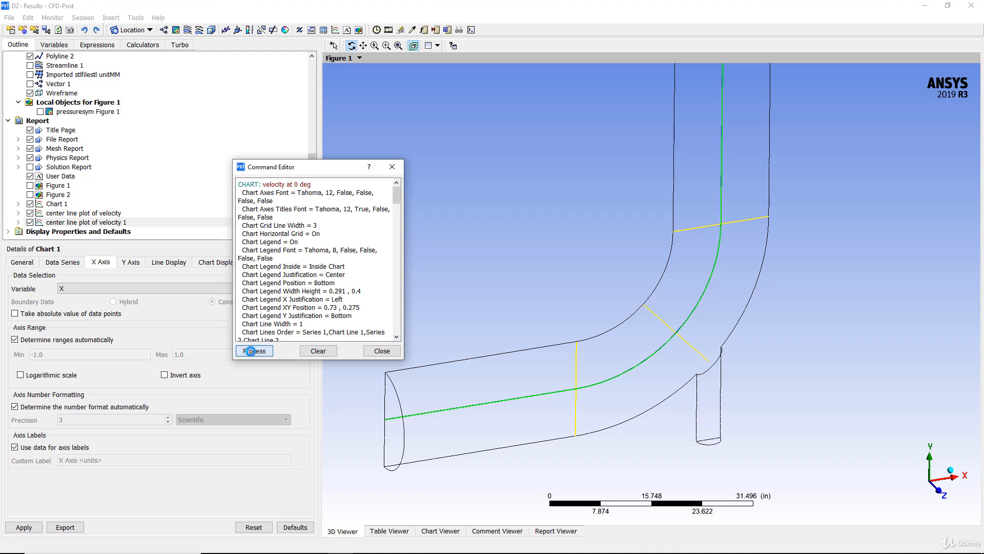
left_click(382, 351)
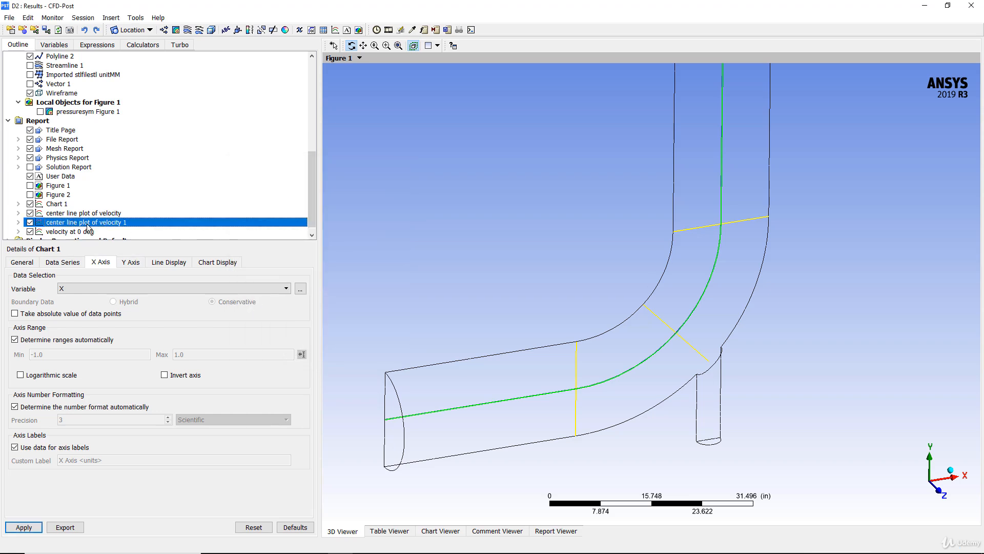
Step: Delete the redundant "center line plot of velocity 1" chart from the report
left_click(82, 232)
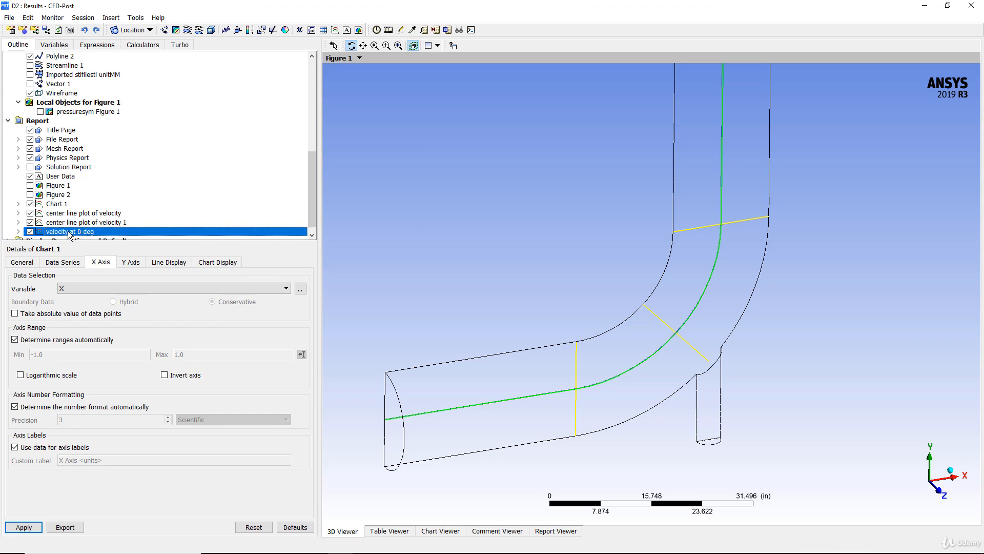
right_click(98, 223)
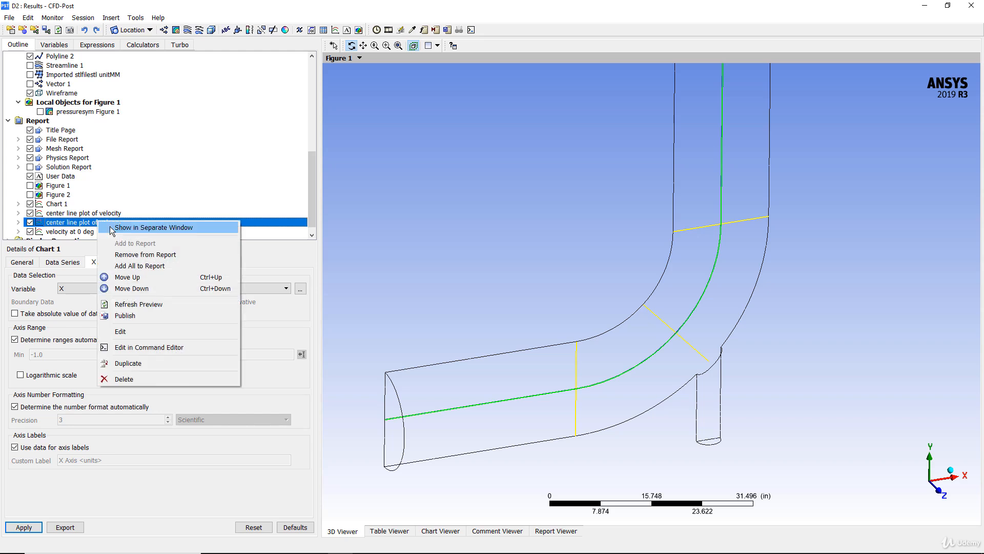
left_click(125, 378)
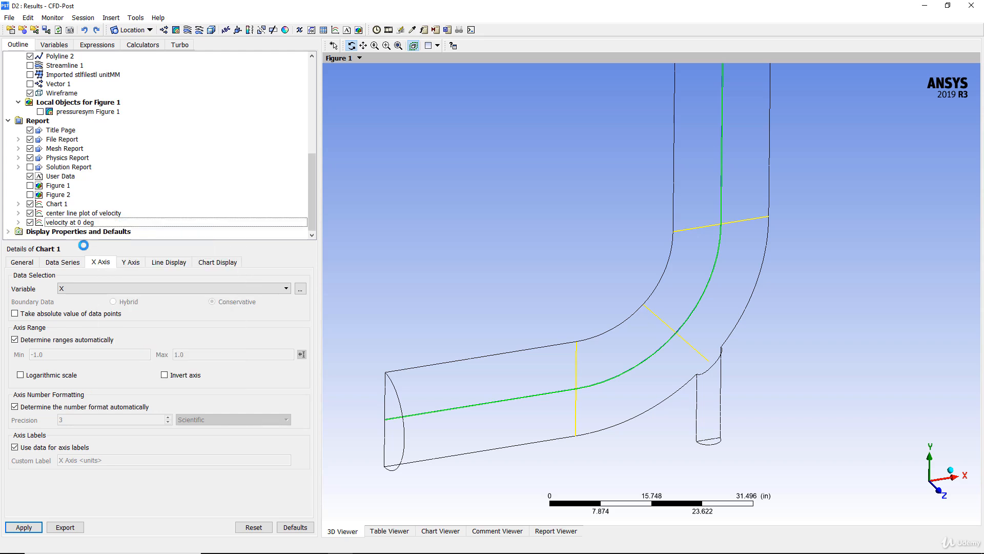
Step: Open the "velocity at 0 deg" chart for editing and remove its polyline2 data series
left_click(58, 223)
double_click(64, 223)
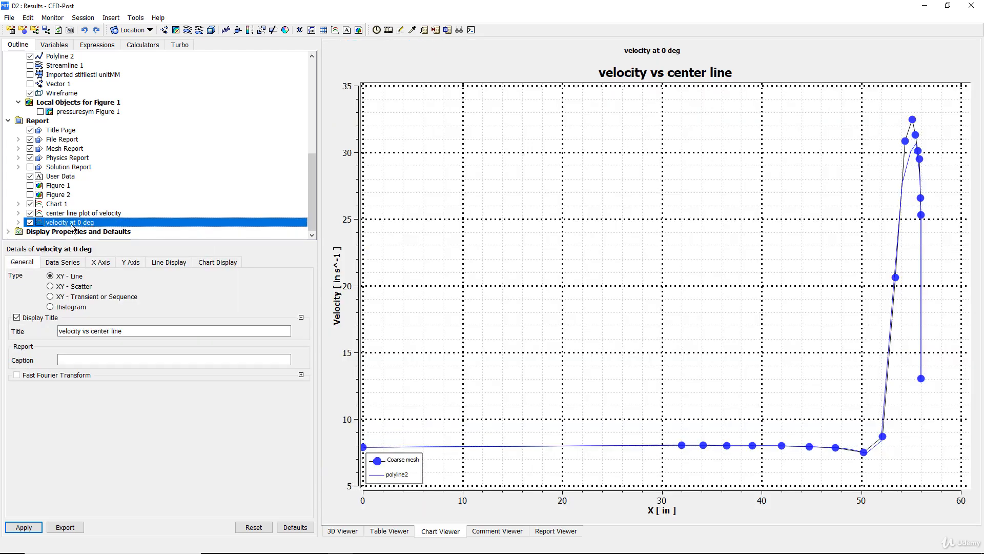
left_click(58, 263)
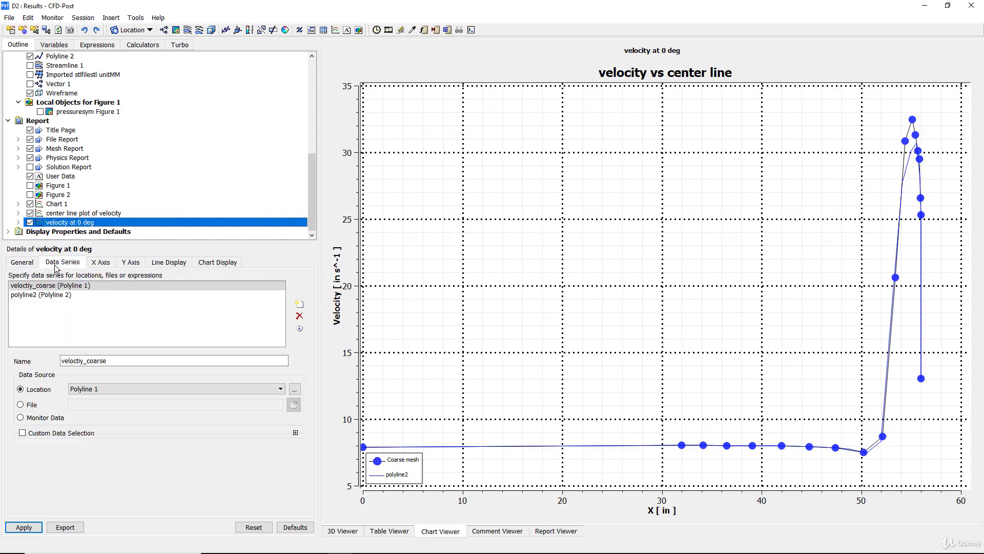
left_click(47, 296)
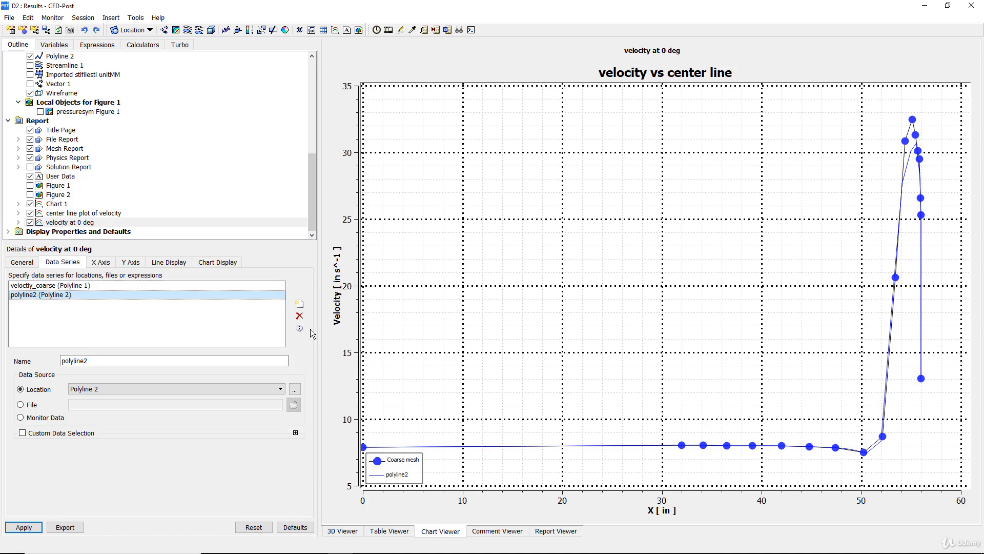
left_click(300, 315)
Step: Rename the remaining data series "veloctiy_0deg" and set its data source location to deg0
left_click(74, 286)
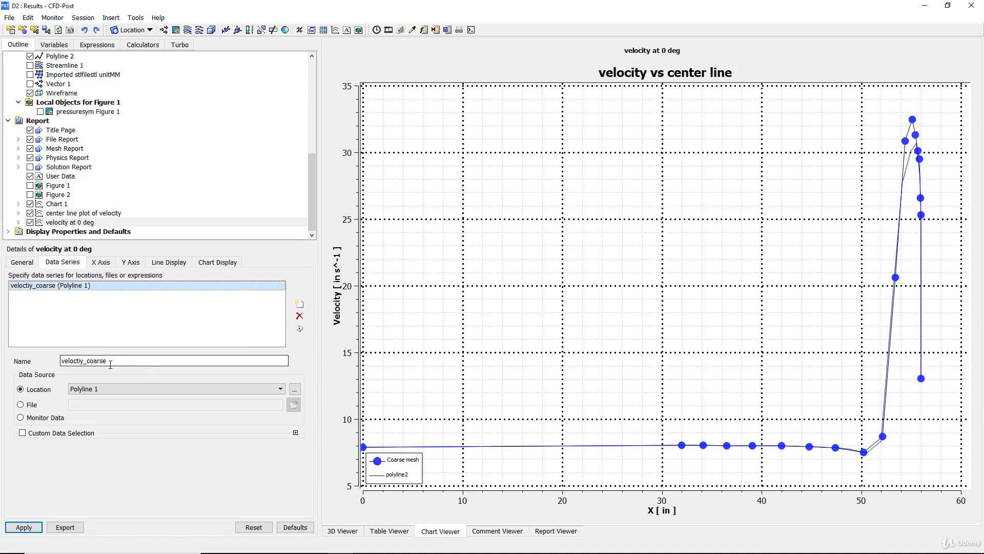
left_click(83, 362)
left_click_drag(84, 361, 127, 361)
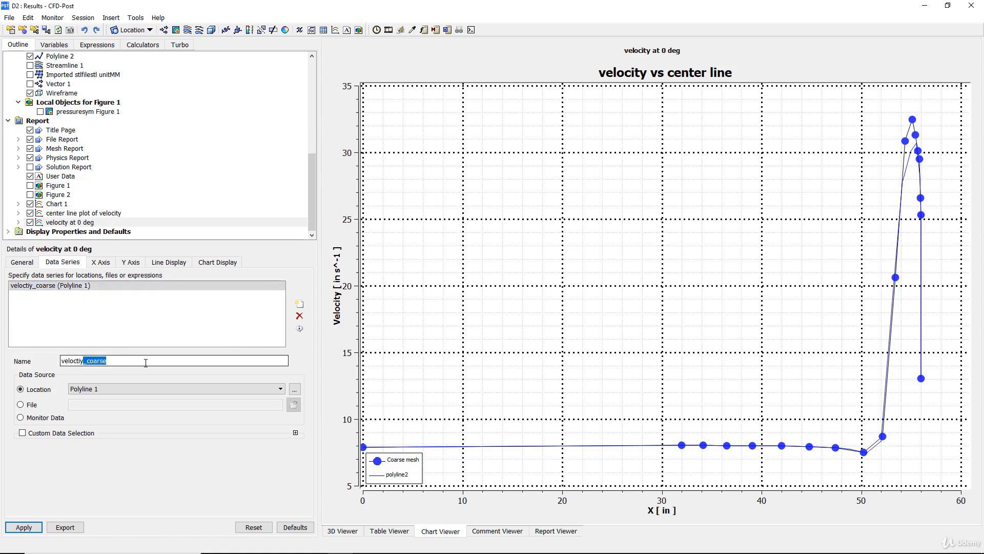
left_click(145, 361)
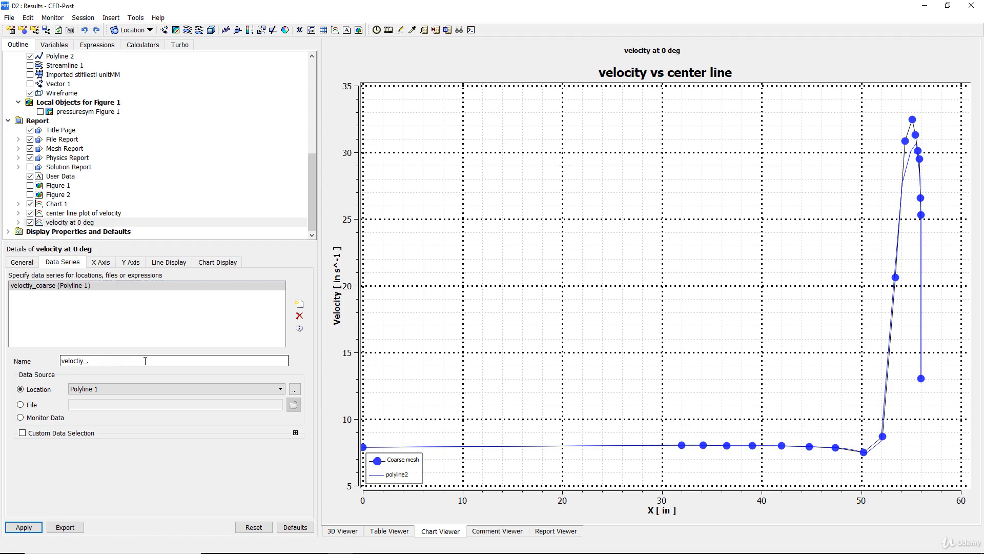
type("0deg")
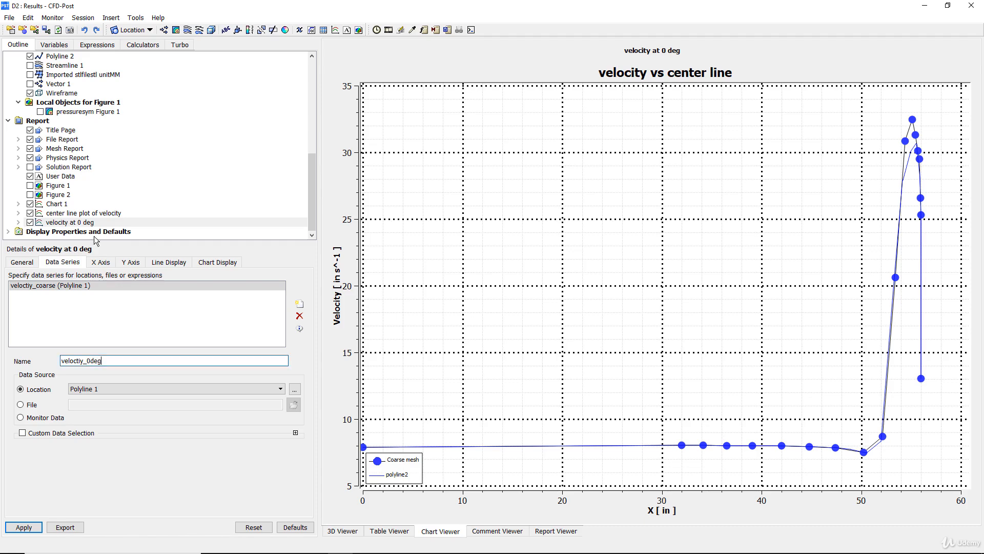
left_click(141, 391)
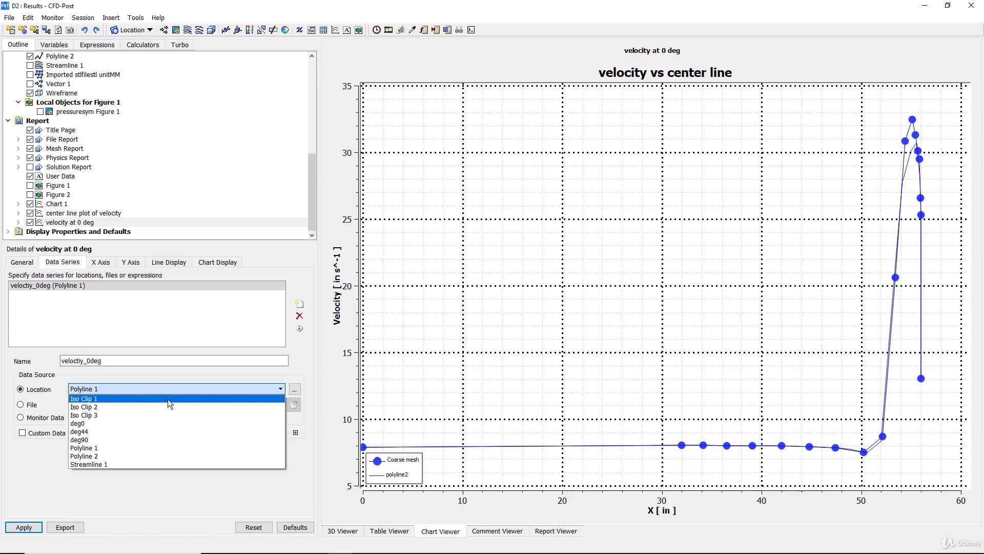
left_click(91, 423)
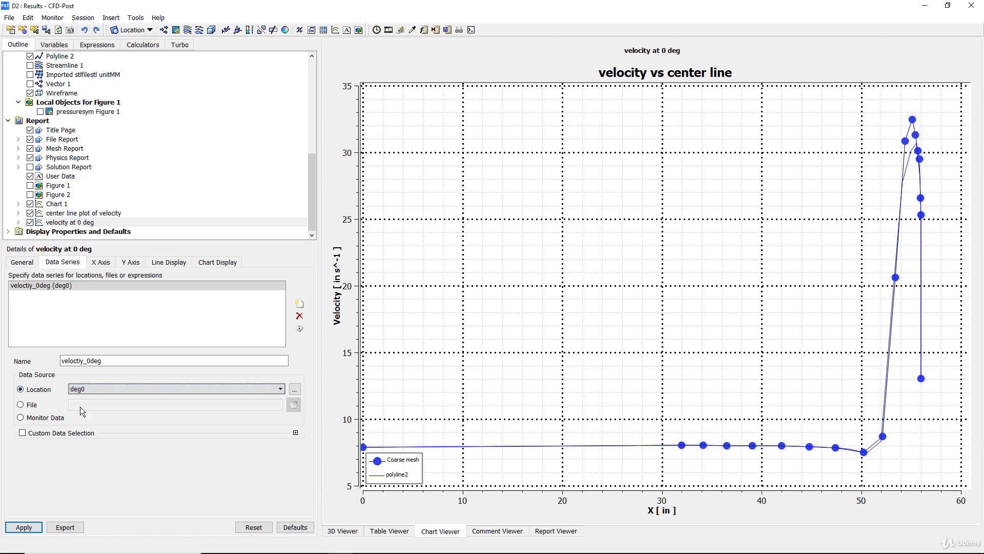
Step: Set the X-axis variable of the "velocity at 0 deg" chart to Y and apply the chart changes
left_click(102, 263)
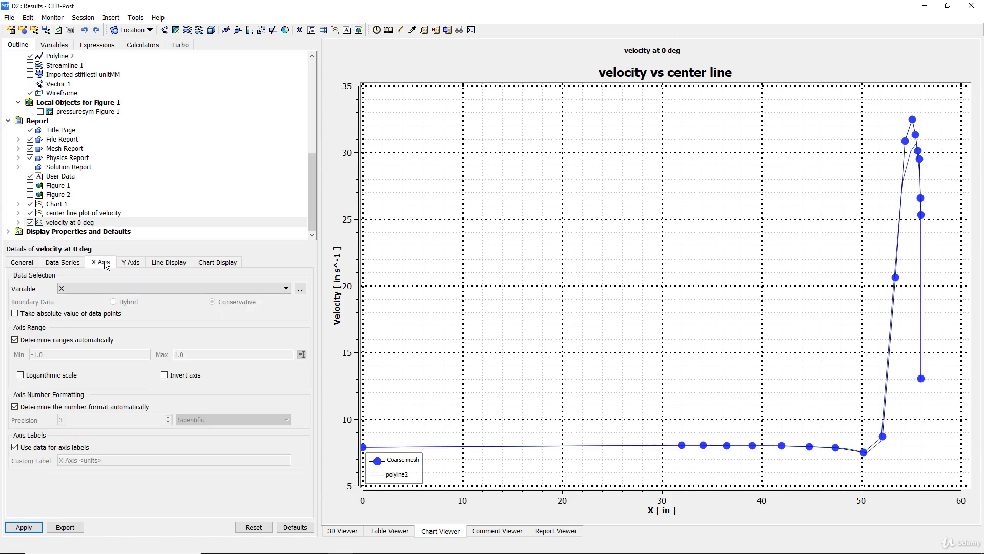
left_click(85, 291)
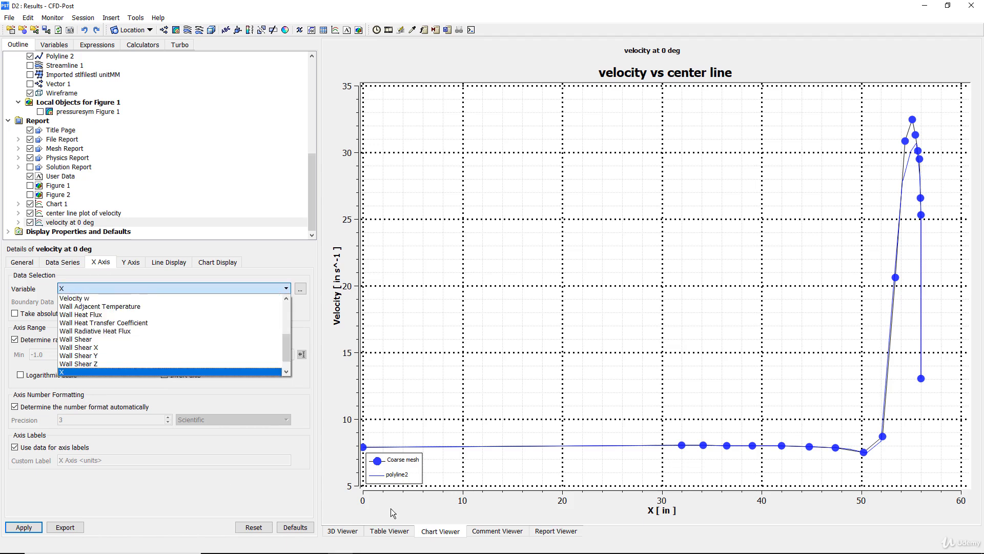
left_click(343, 533)
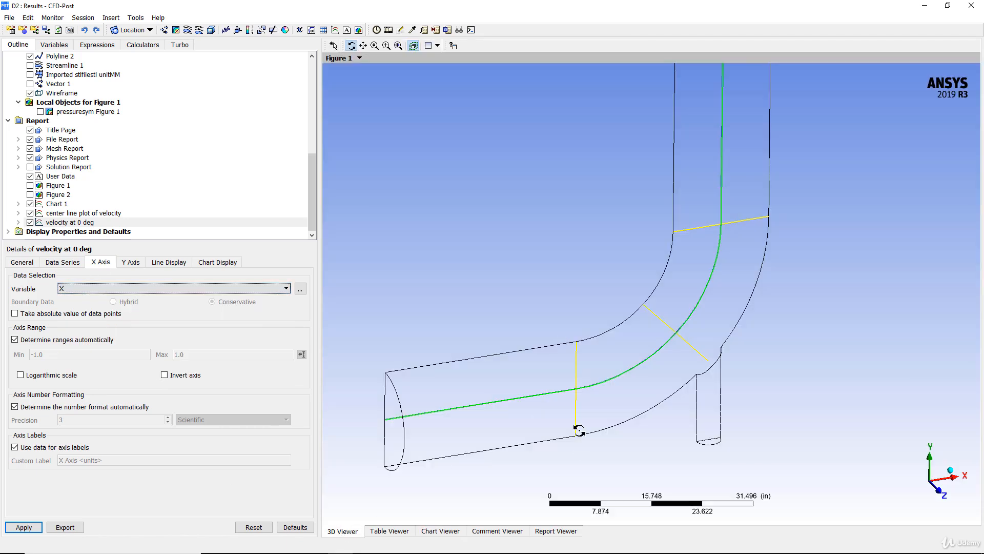
left_click(440, 531)
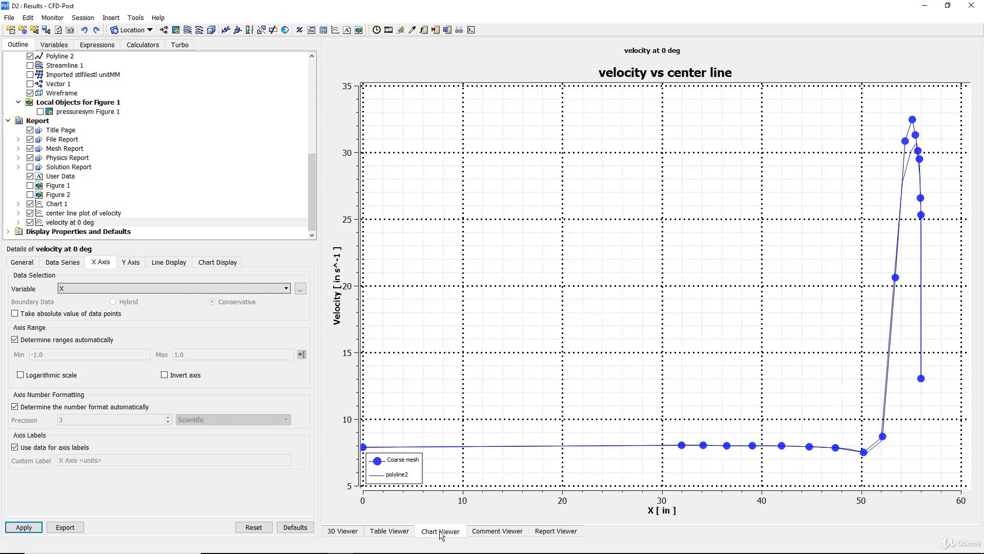
left_click(77, 289)
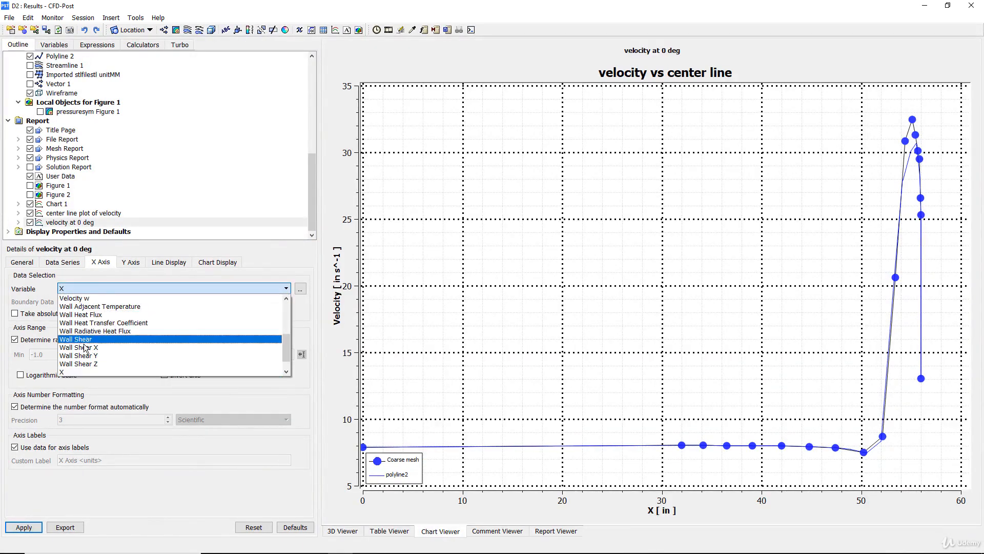
scroll(77, 367, "down", 1)
left_click(71, 364)
left_click(132, 263)
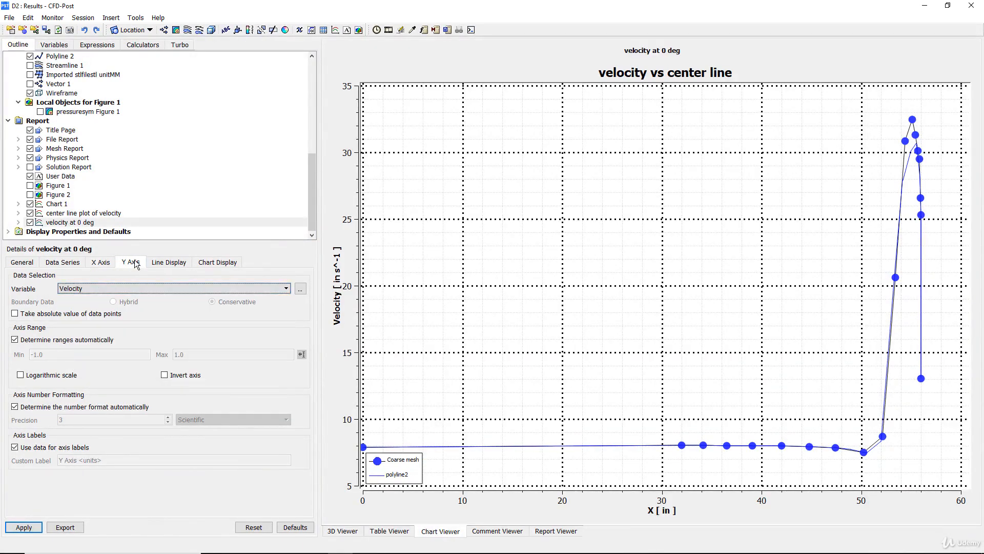
left_click(26, 527)
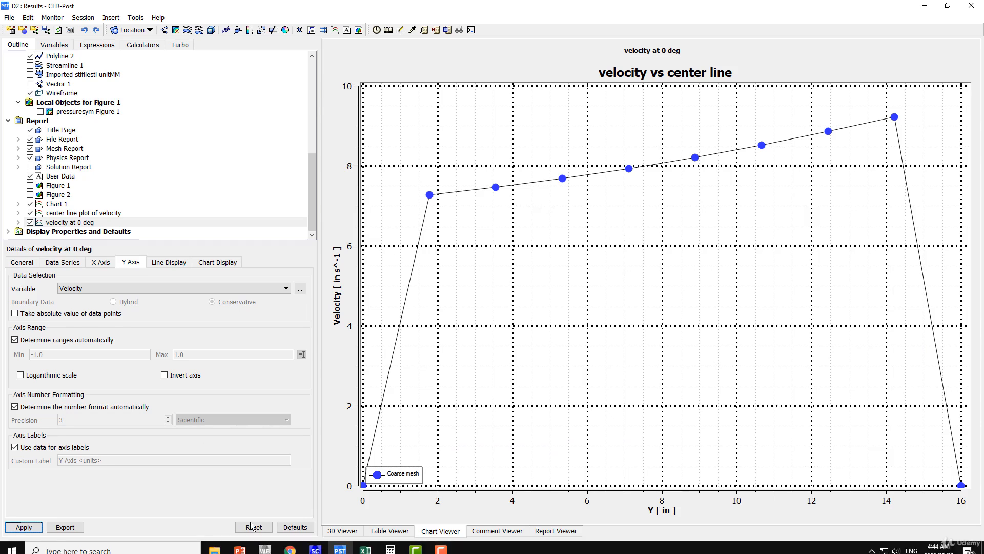
Step: Switch to the Mixing Elbow slide show in PowerPoint and examine the reference temperature and velocity charts up close
left_click(239, 544)
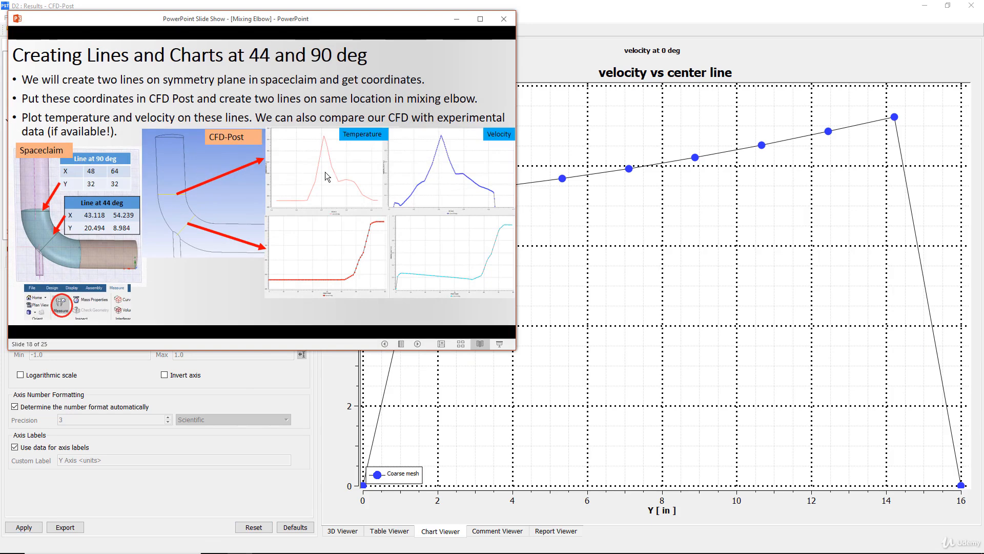
scroll(373, 179, "up", 2, "ctrl")
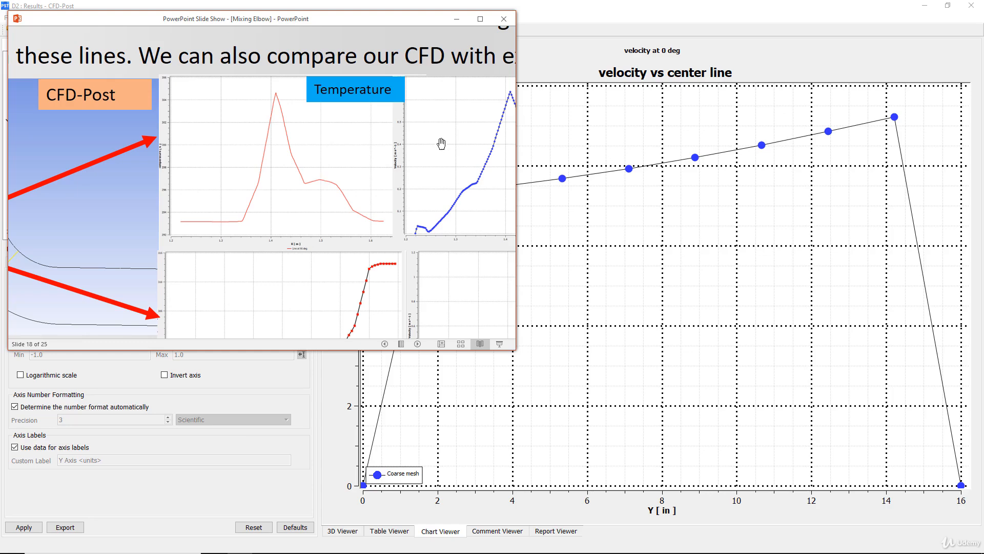
Step: Return to CFD-Post and set the deg0 line's number of samples to 50
left_click(457, 20)
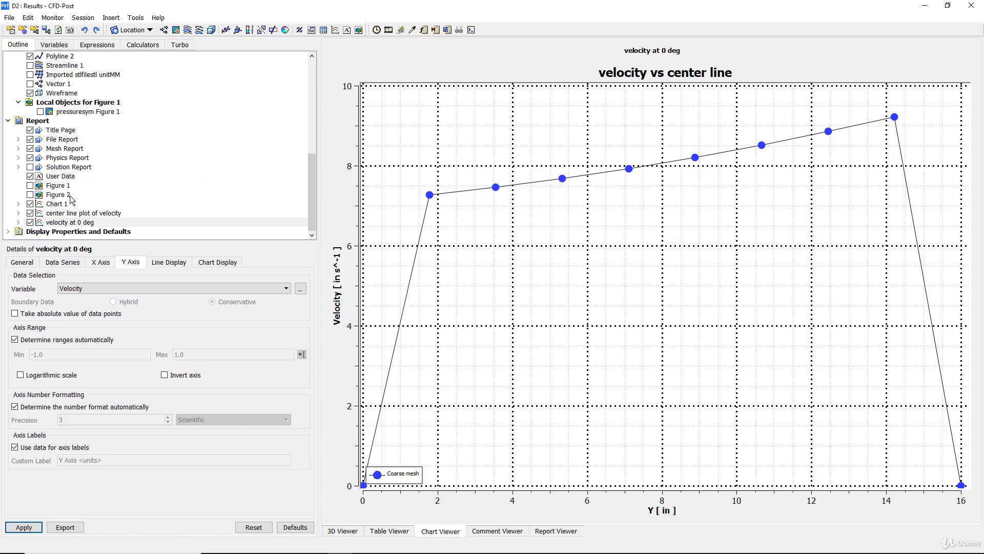
scroll(72, 201, "up", 2)
scroll(72, 200, "up", 3)
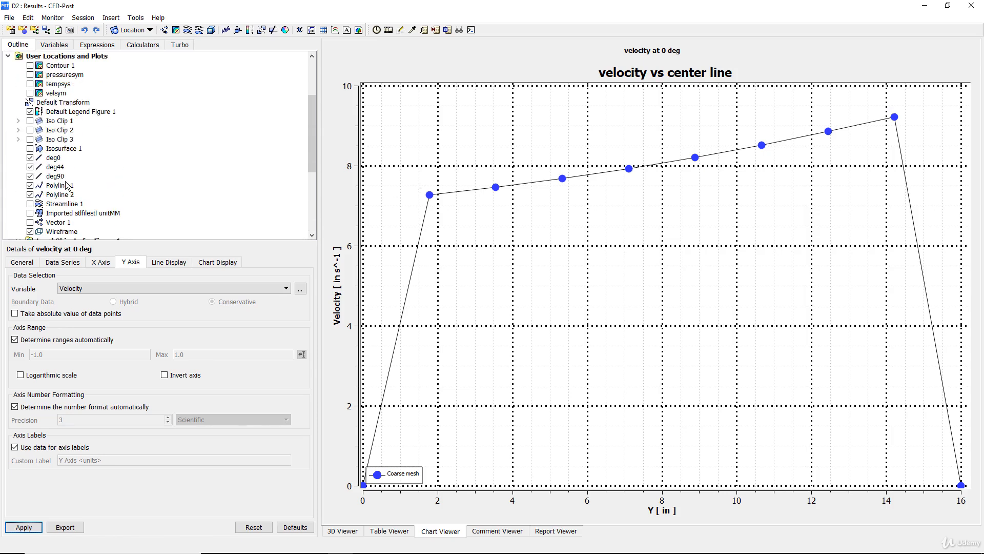
left_click(53, 157)
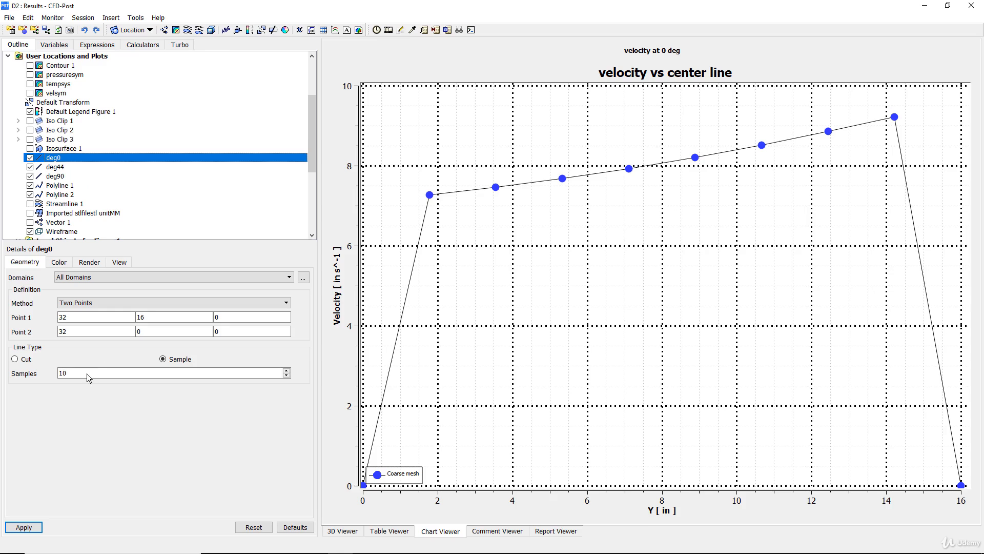
left_click_drag(87, 373, 55, 371)
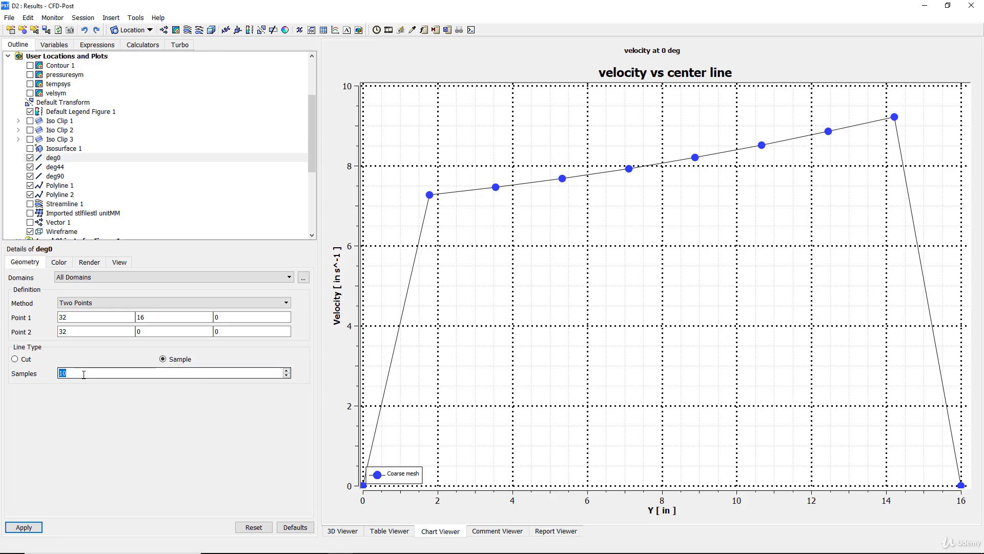
type("50")
left_click(24, 527)
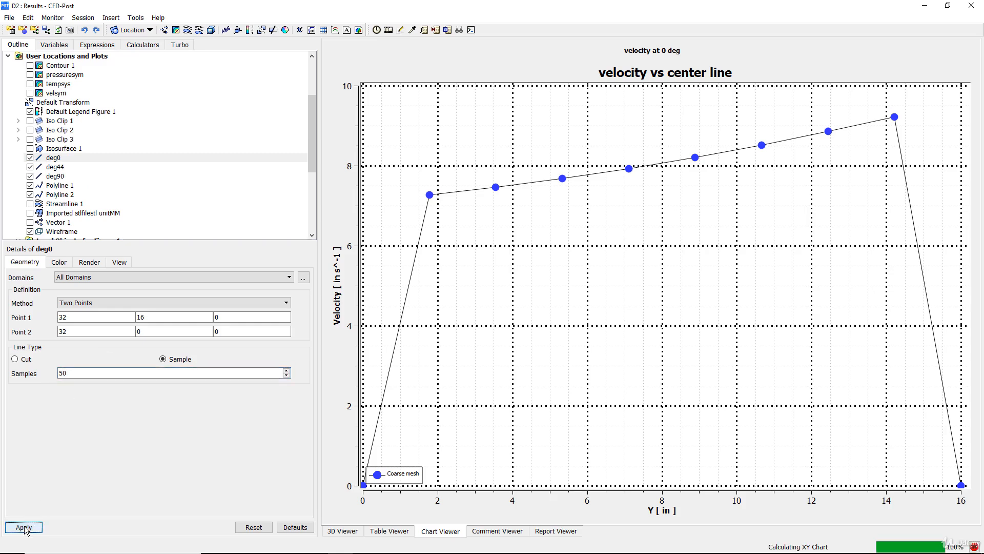
Step: Increase the number of samples on the deg0 line to 100 and apply the change
double_click(122, 373)
type("100")
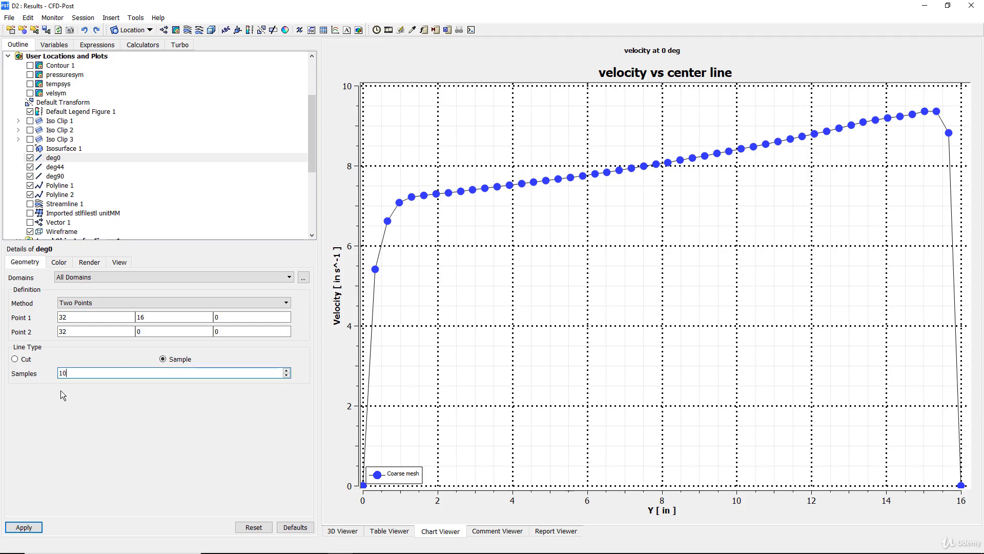
left_click(23, 526)
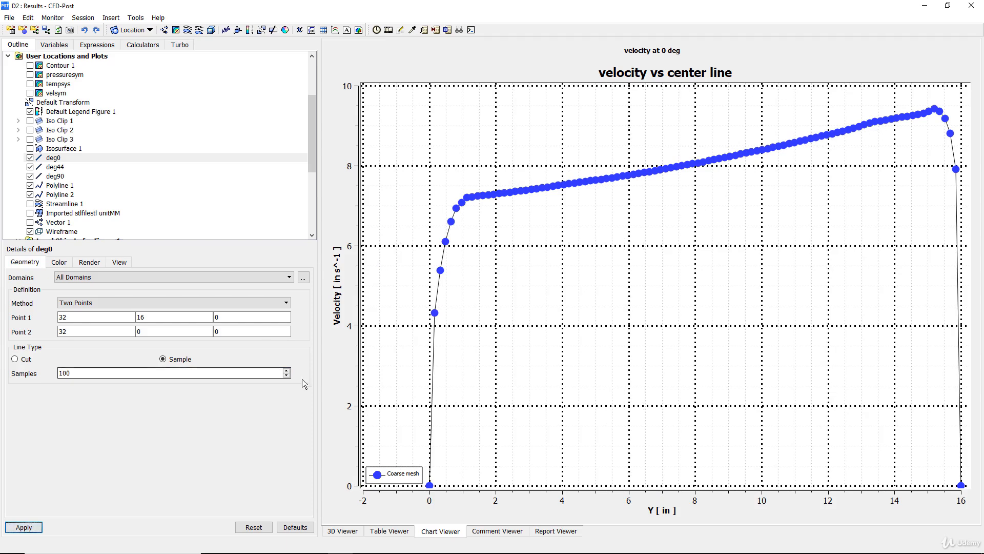
Step: Turn off the minor, vertical and horizontal grid lines of the "velocity at 0 deg" chart and apply the changes
scroll(82, 161, "down", 5)
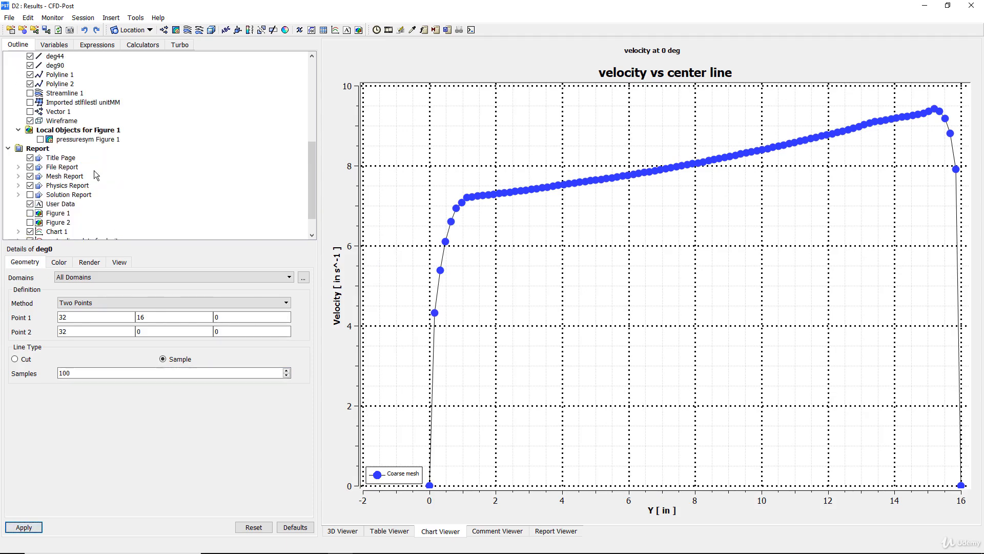
left_click(64, 224)
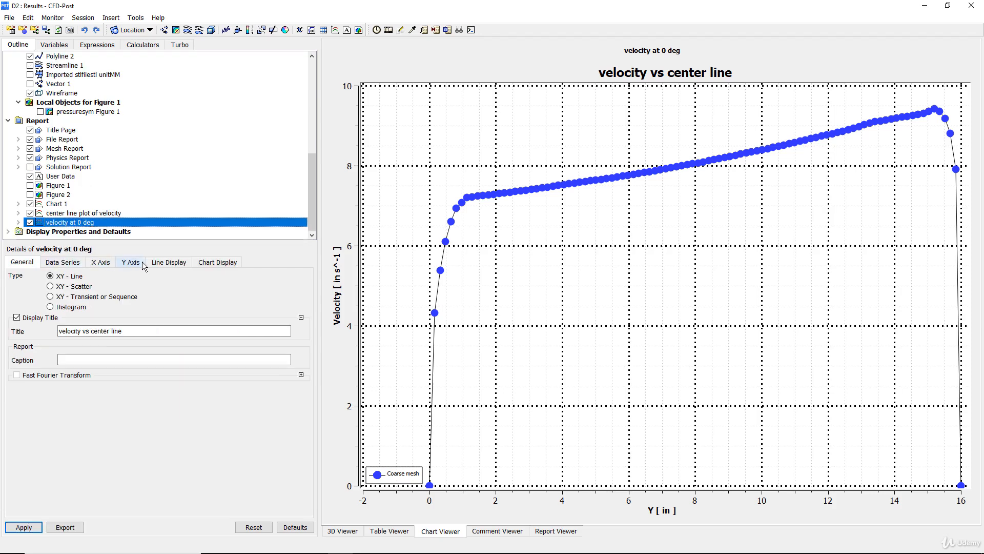
left_click(180, 263)
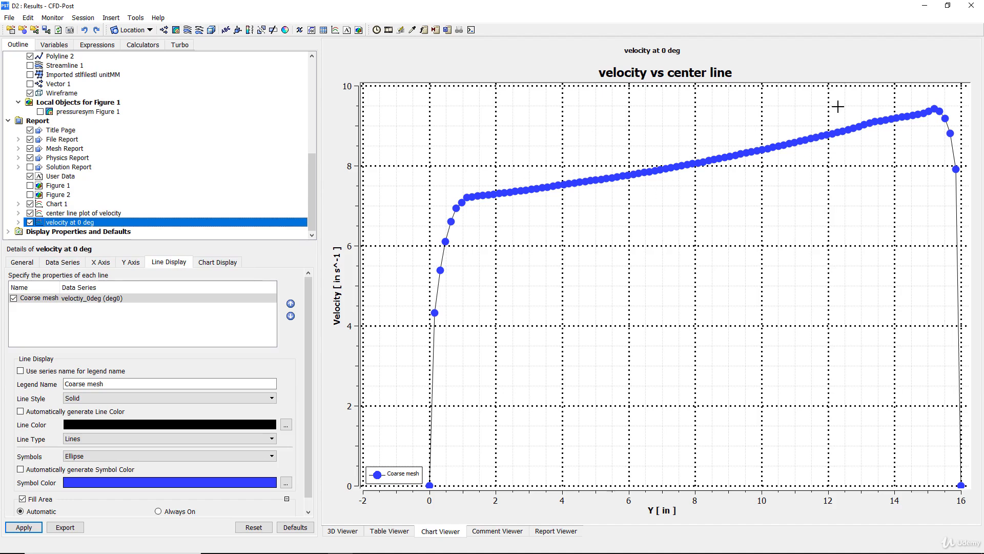
left_click(215, 263)
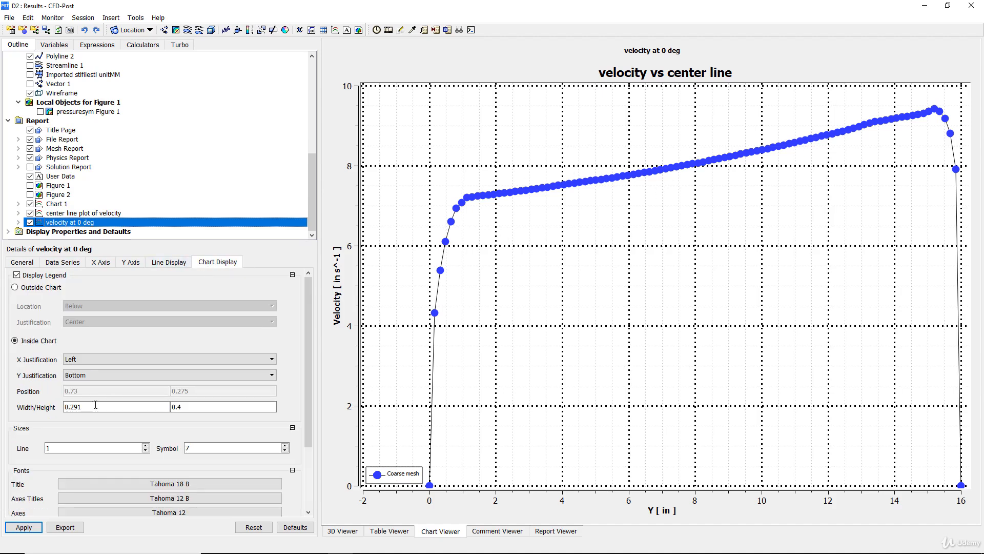
scroll(96, 405, "down", 3)
left_click(208, 472)
left_click(207, 472)
left_click(24, 527)
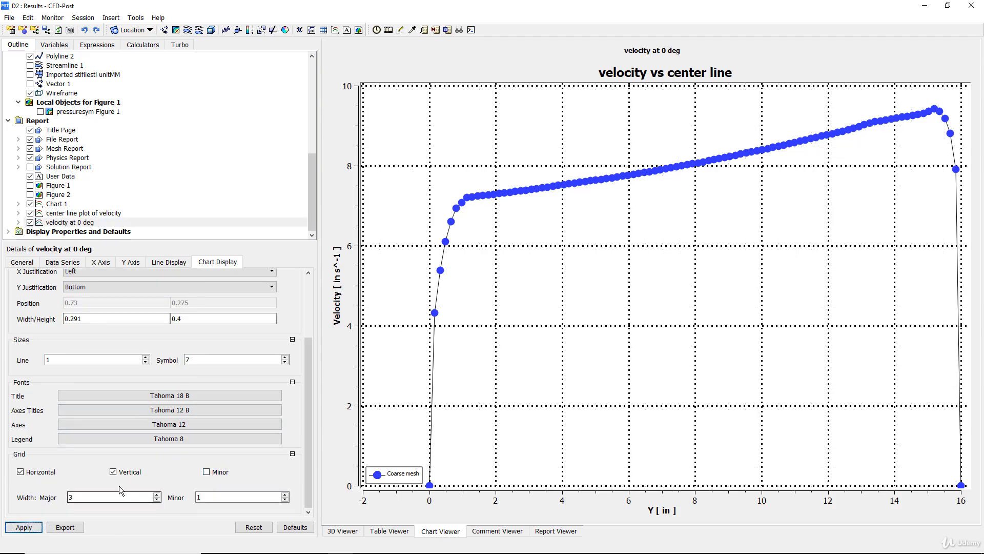
left_click(113, 471)
left_click(51, 476)
left_click(23, 527)
Step: Save the chart as the PNG picture Chart.png on drive D: with a width of 1920, and check the file in File Explorer
left_click(9, 18)
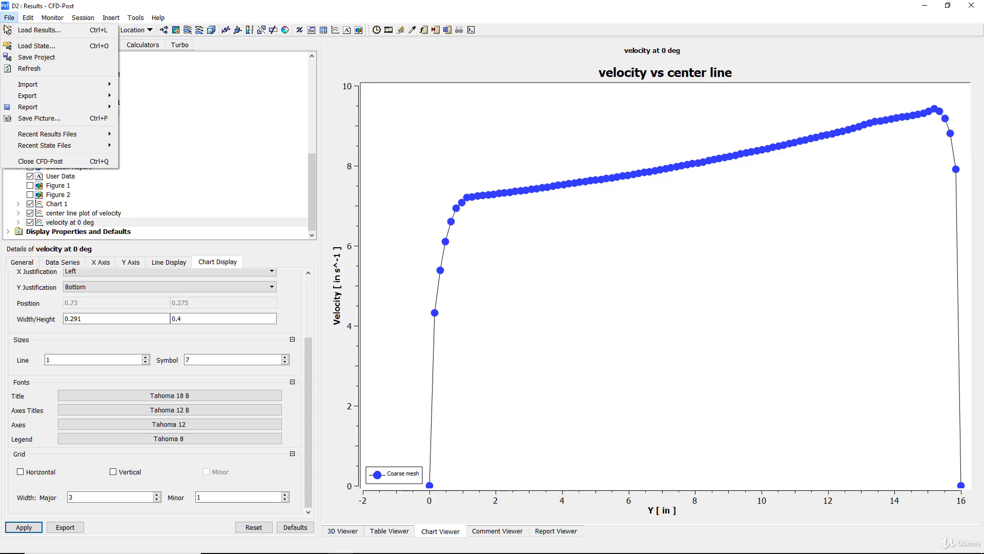
left_click(15, 120)
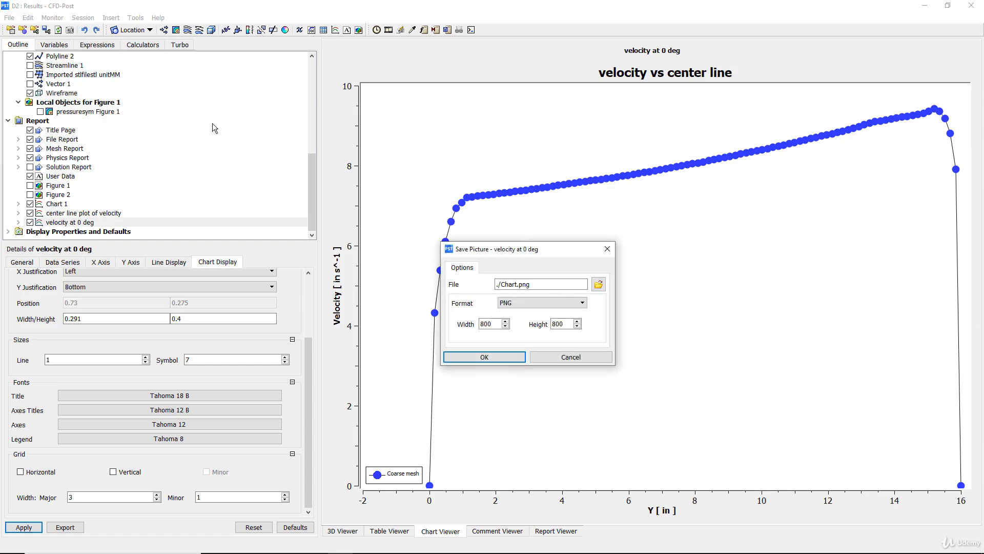
left_click(600, 284)
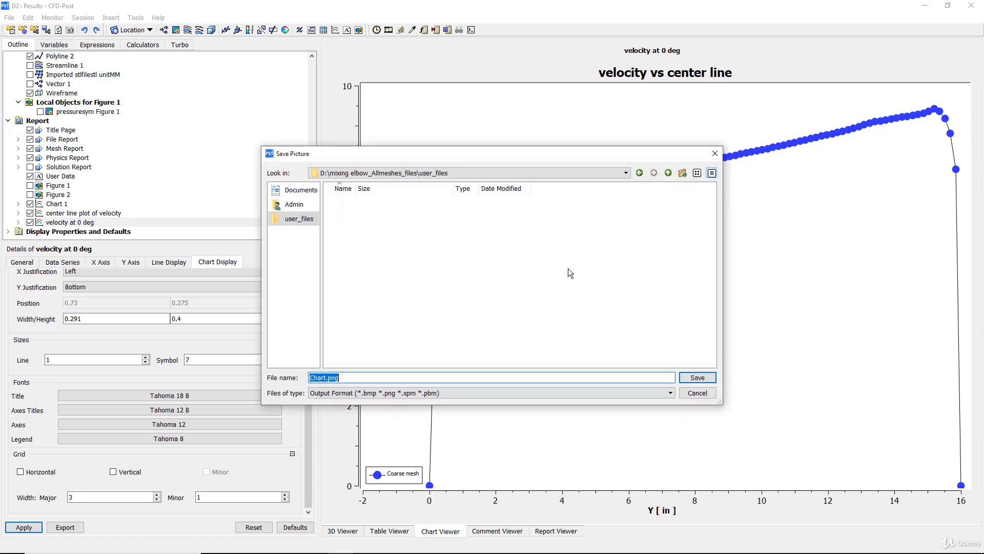
left_click(668, 173)
left_click(668, 173)
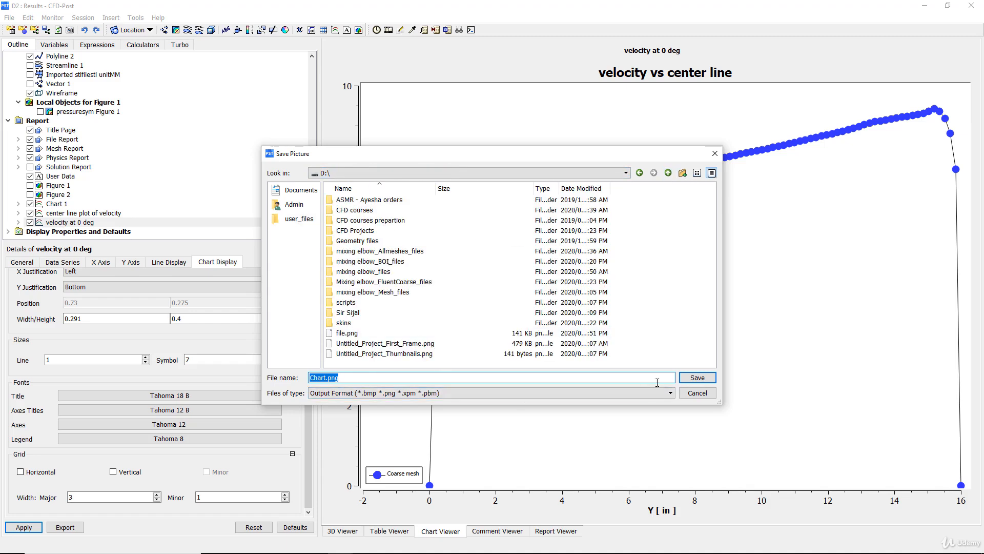
left_click(697, 377)
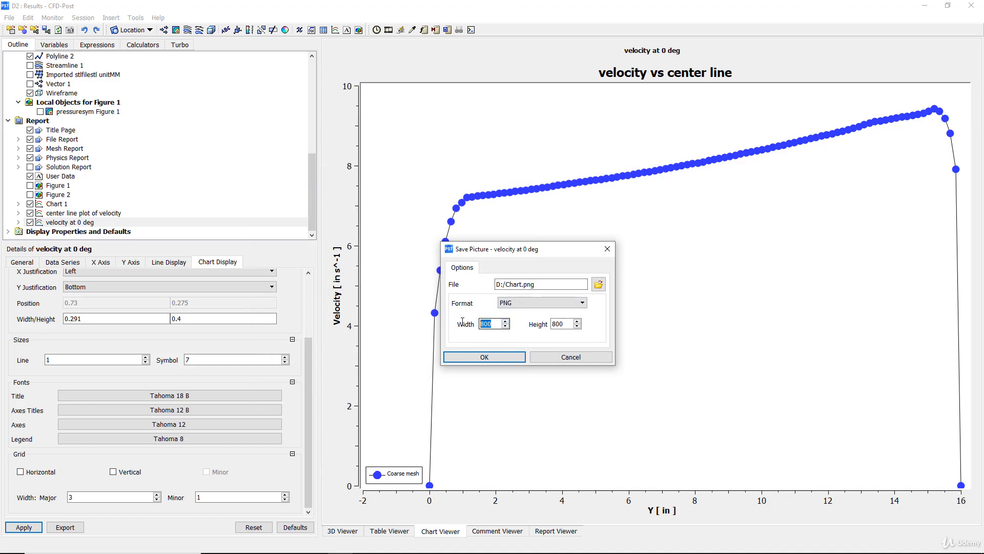
type("1920")
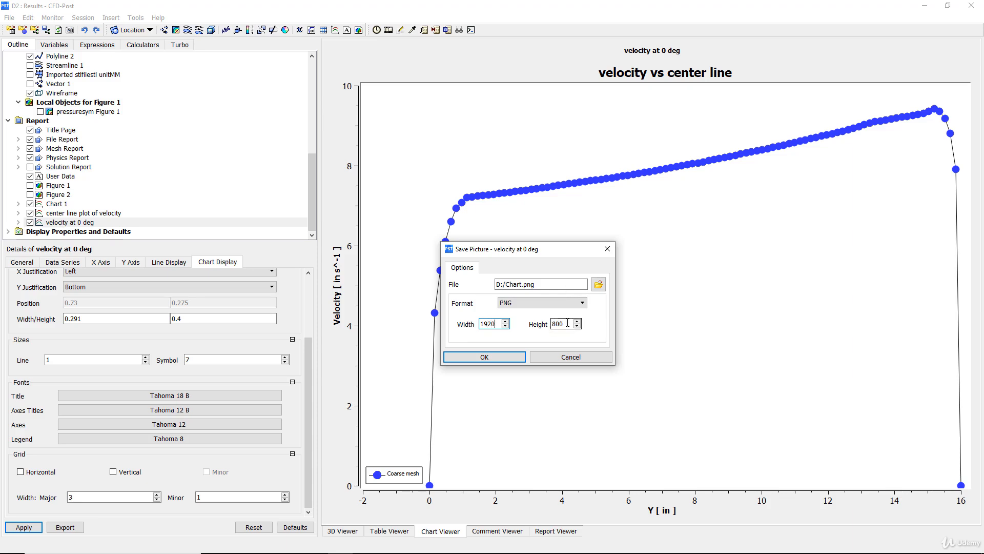
double_click(568, 323)
left_click(504, 358)
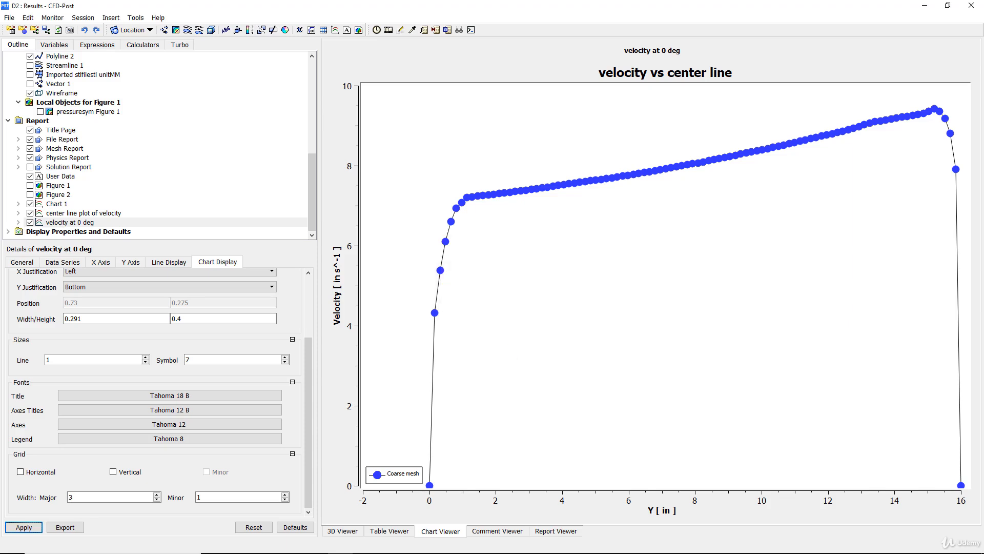
left_click(215, 543)
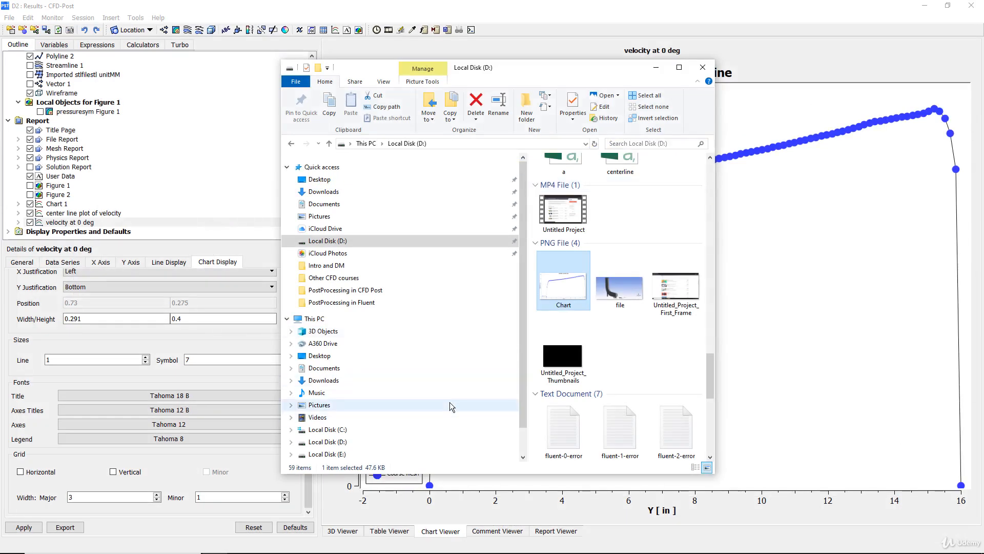
right_click(72, 224)
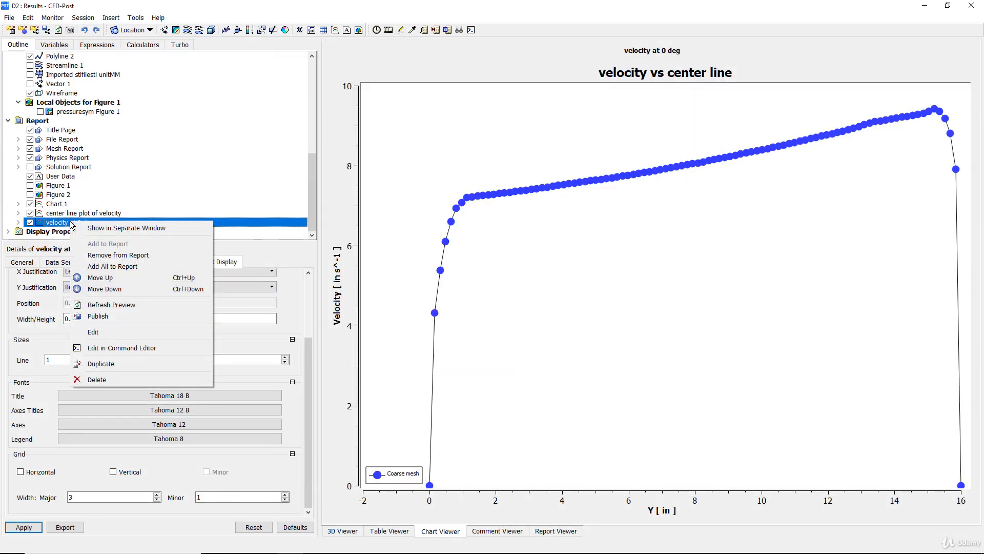
left_click(98, 365)
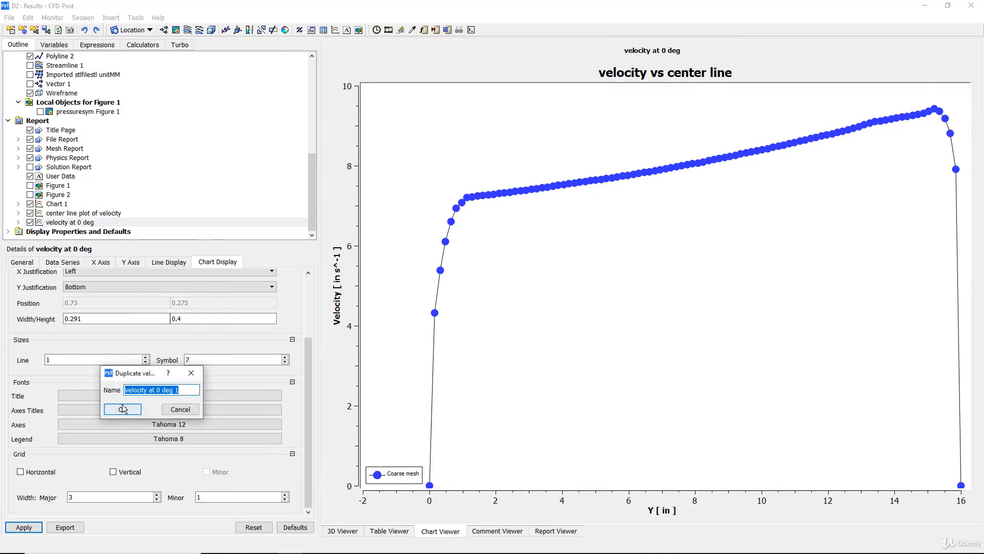
left_click(158, 391)
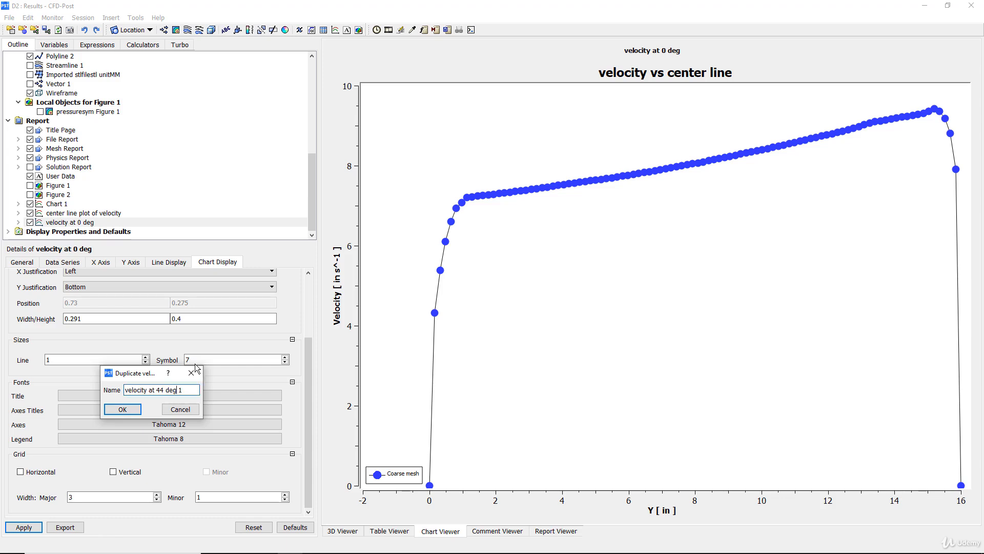
key("BackSpace")
left_click(180, 409)
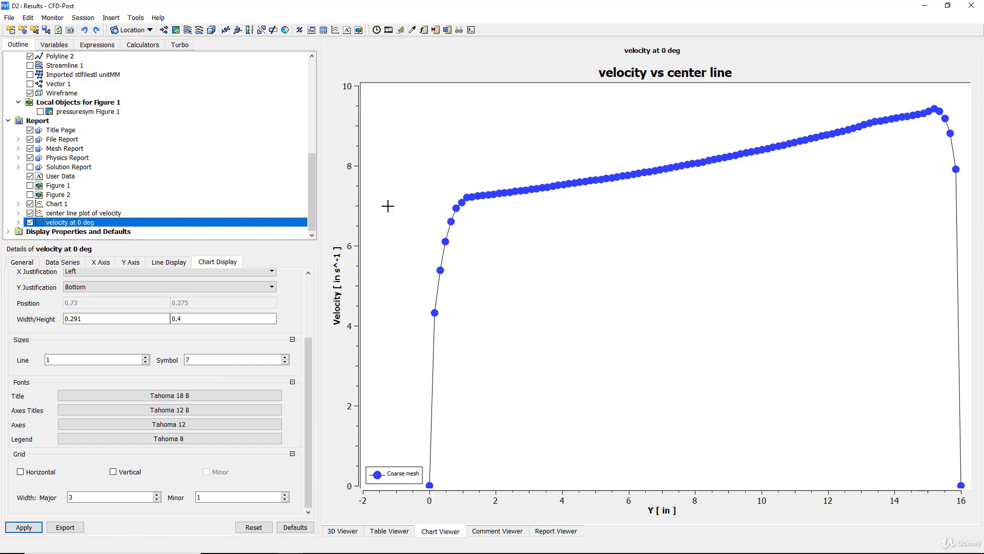
Step: Duplicate the "velocity at 0 deg" chart under the name "velocity at 44 deg"
left_click(74, 223)
right_click(73, 223)
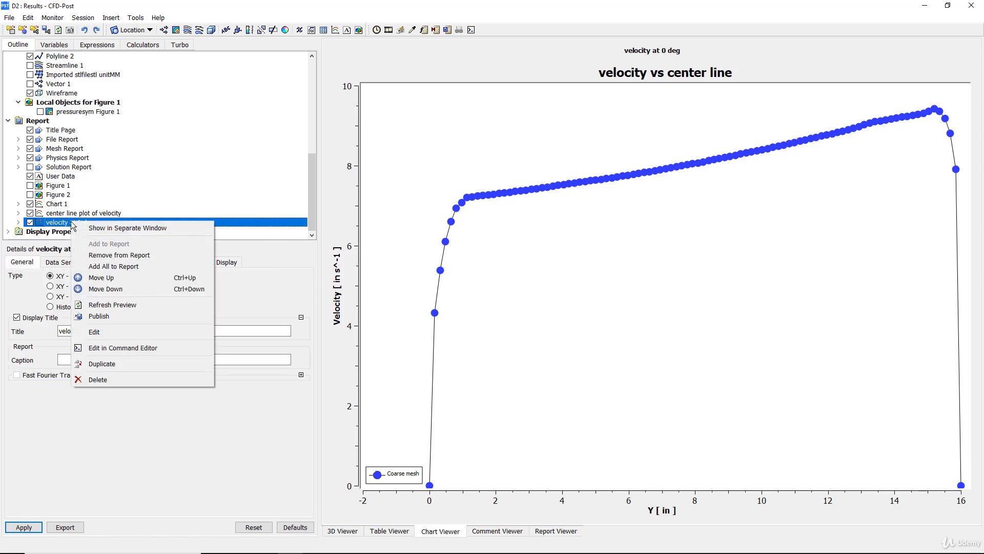
left_click(100, 365)
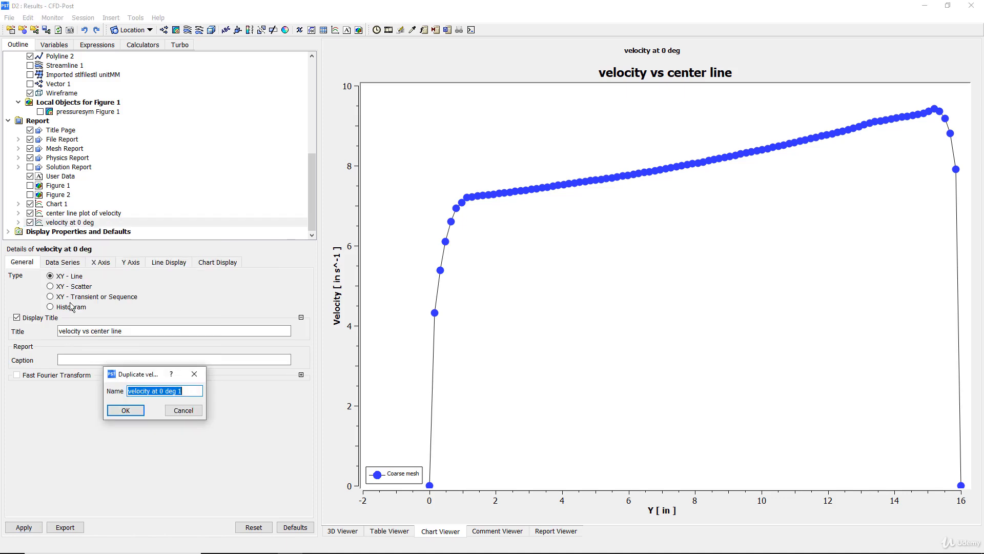
left_click(132, 391)
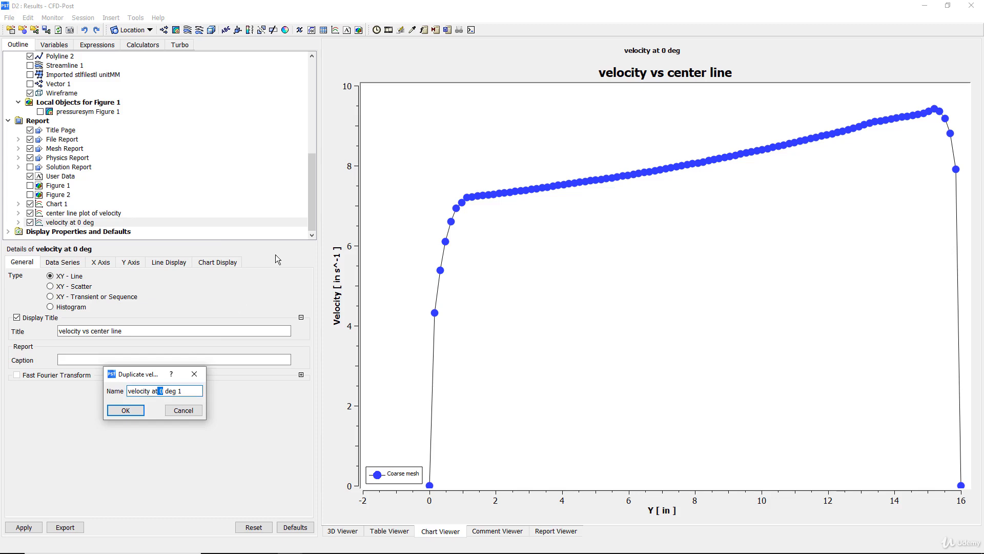
type("44")
left_click(125, 410)
Step: Duplicate the "velocity at 44 deg" chart under the name "velocity at 90 deg"
right_click(81, 232)
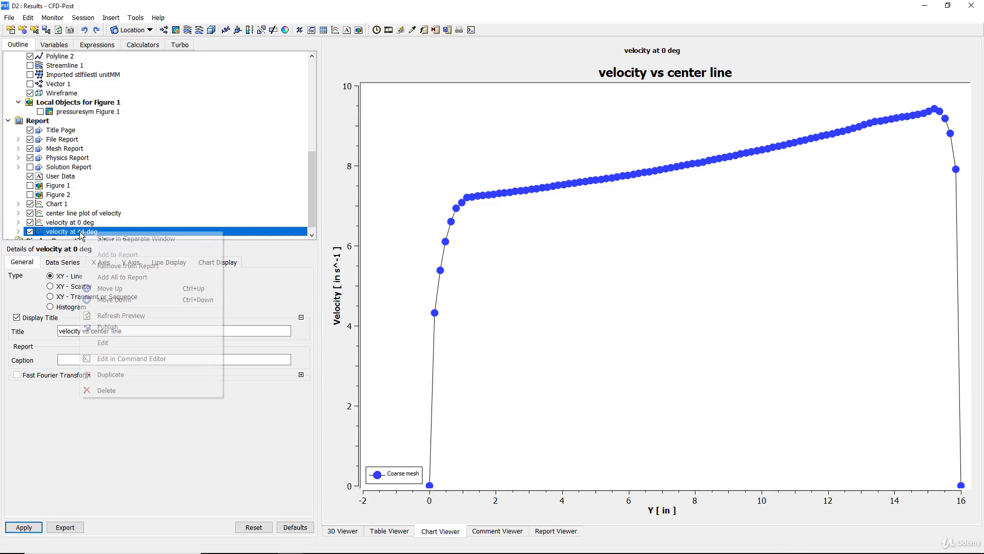
left_click(118, 375)
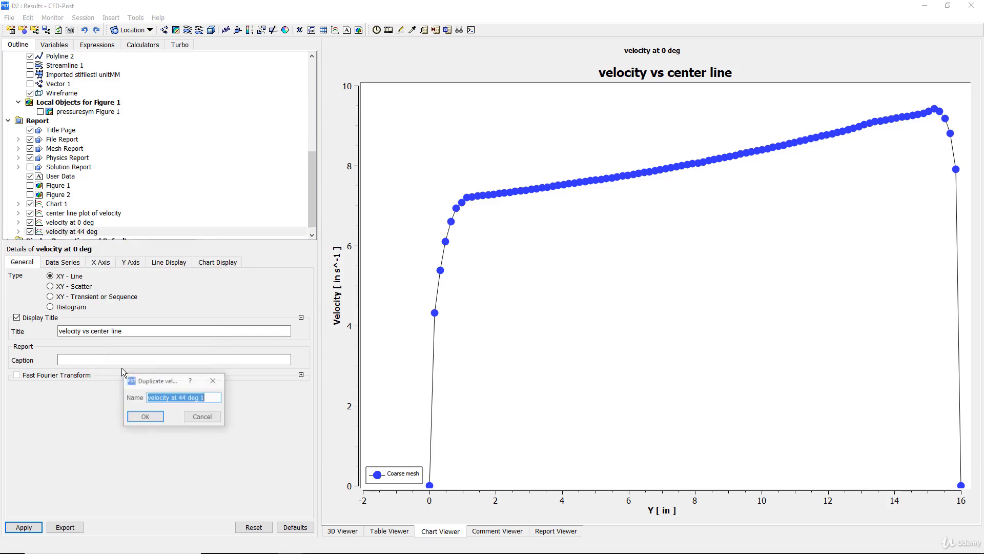
left_click(181, 397)
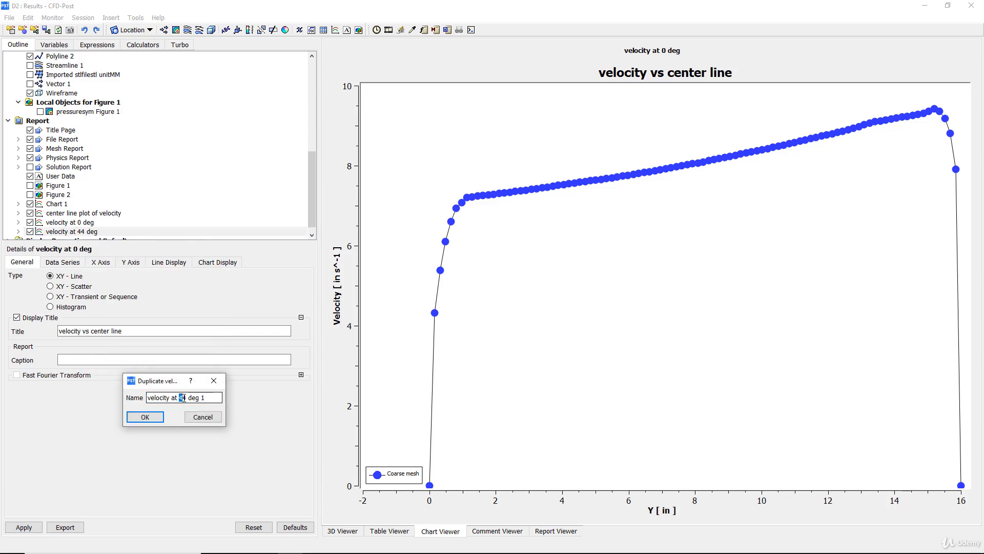
type("90")
left_click(145, 417)
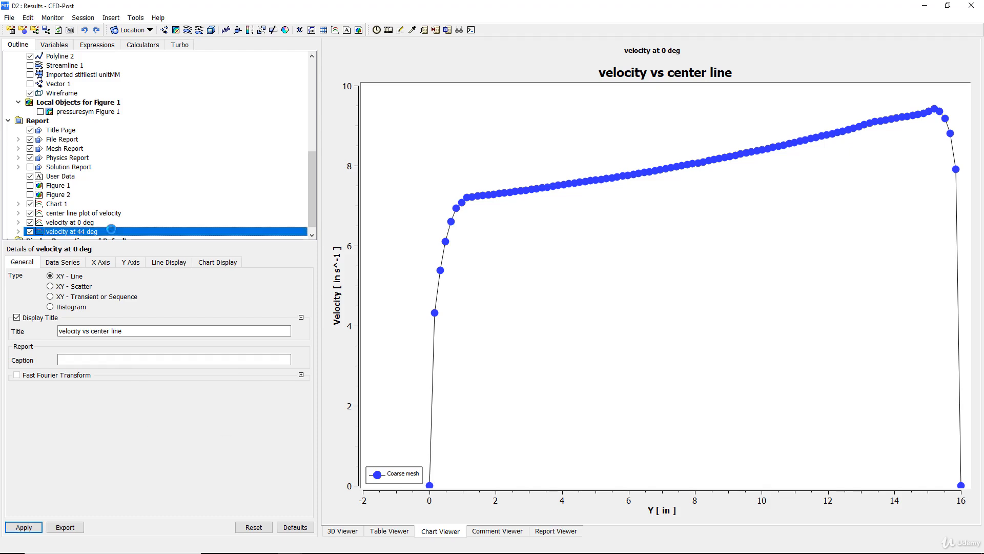
Step: Duplicate the "velocity at 0 deg" chart under the name "velocity at 0 44 90 deg"
left_click(85, 220)
right_click(88, 226)
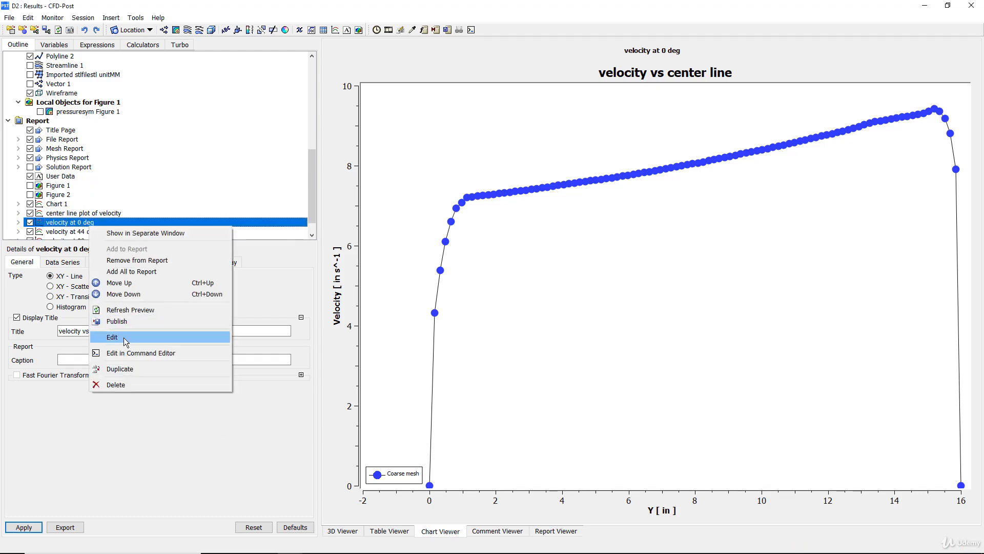
left_click(120, 369)
left_click(186, 390)
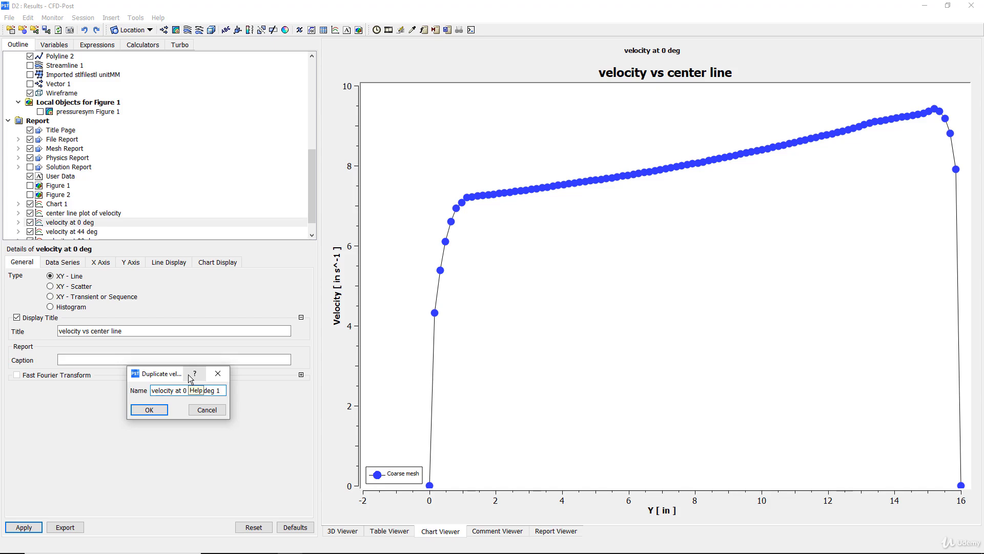
type("44 90")
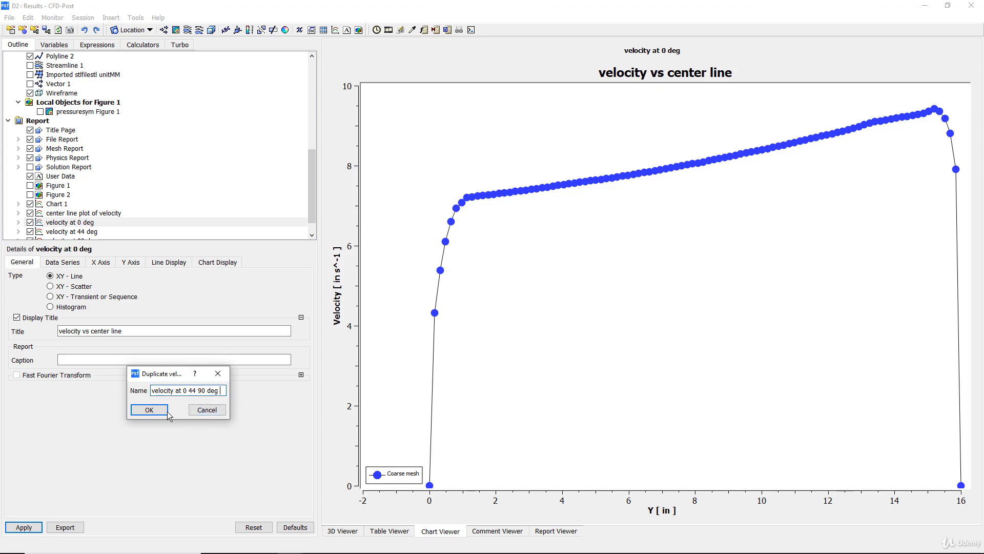
key("BackSpace")
key("BackSpace")
left_click(154, 410)
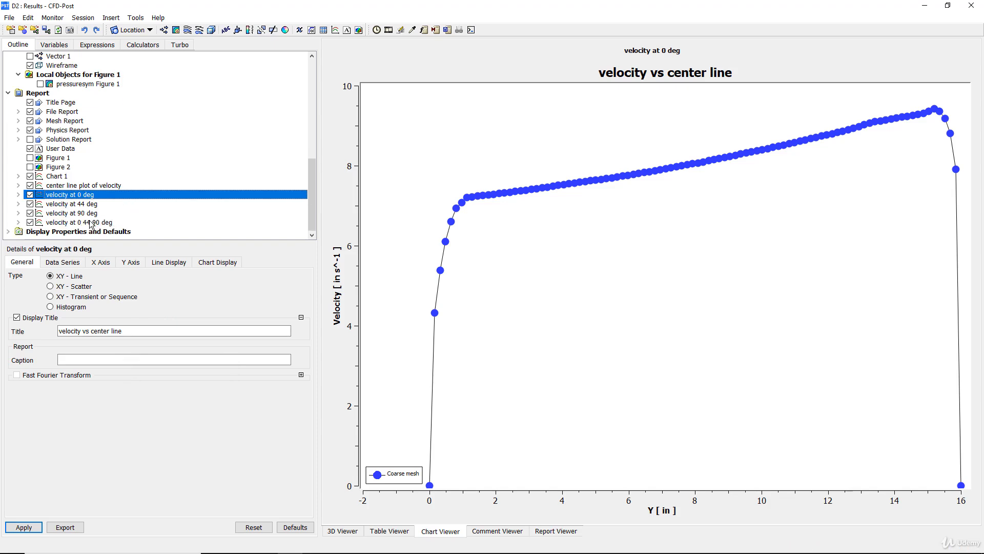
Step: Add a data series named 44deg with location deg44 to the "velocity at 0 44 90 deg" chart and apply it
left_click(90, 223)
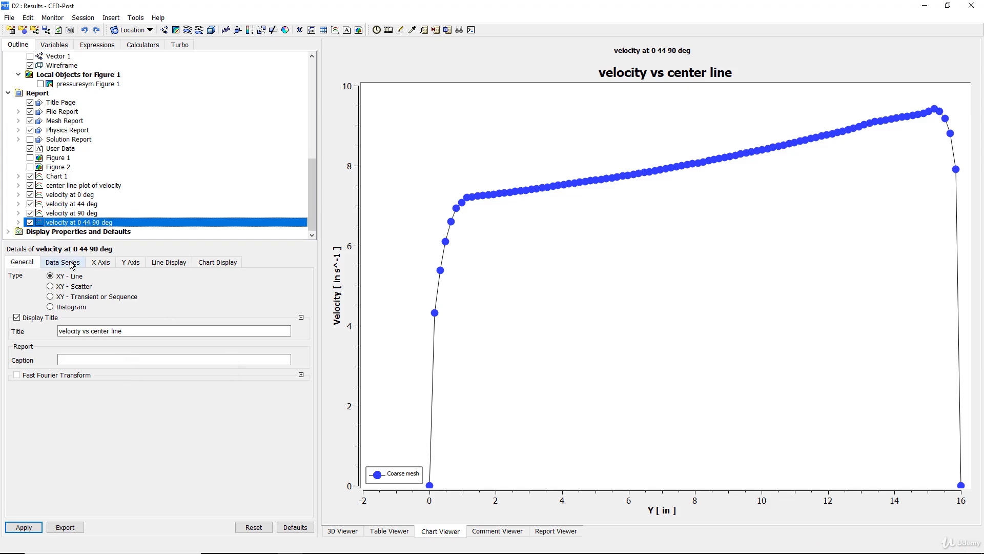
left_click(62, 262)
right_click(74, 306)
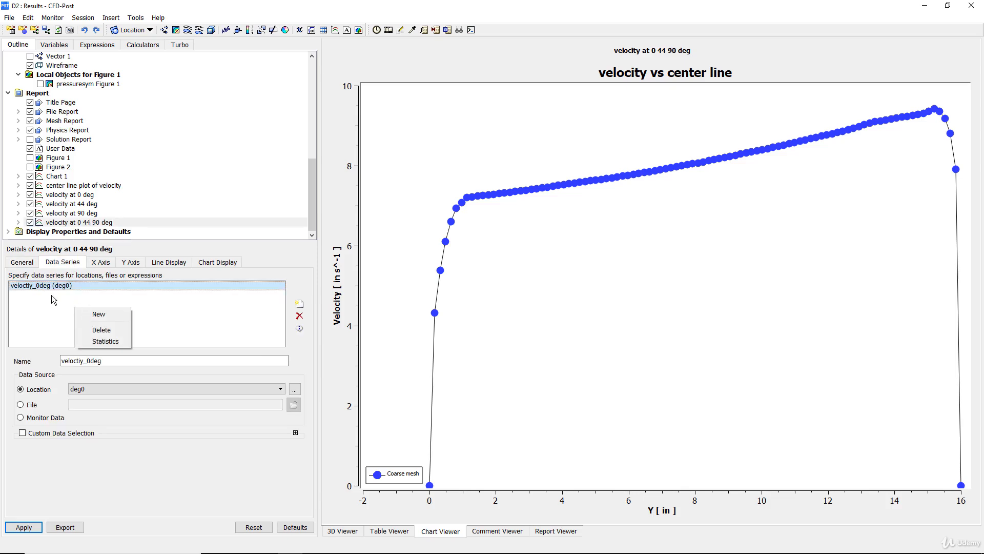
left_click(98, 313)
left_click_drag(104, 358, 30, 349)
type("44deg")
left_click(116, 389)
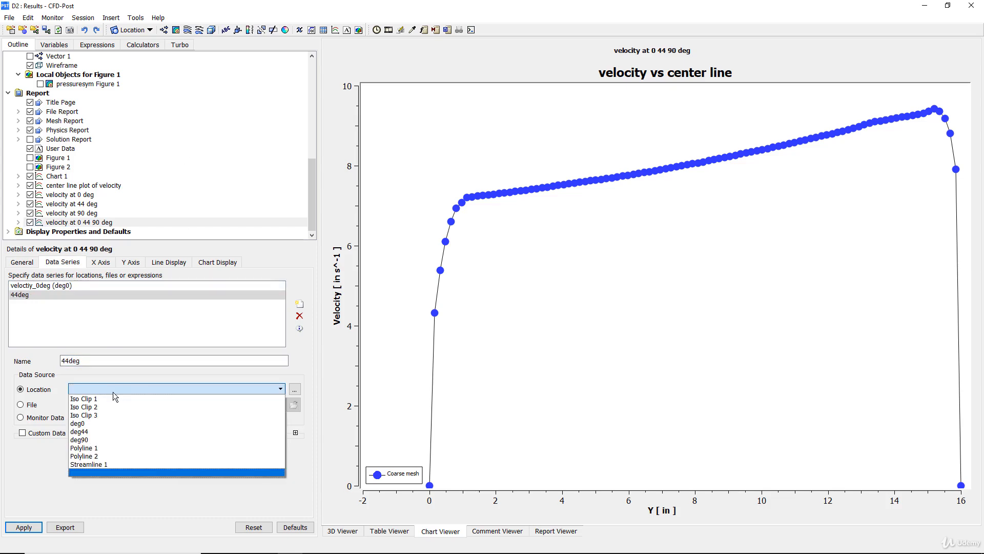
left_click(91, 431)
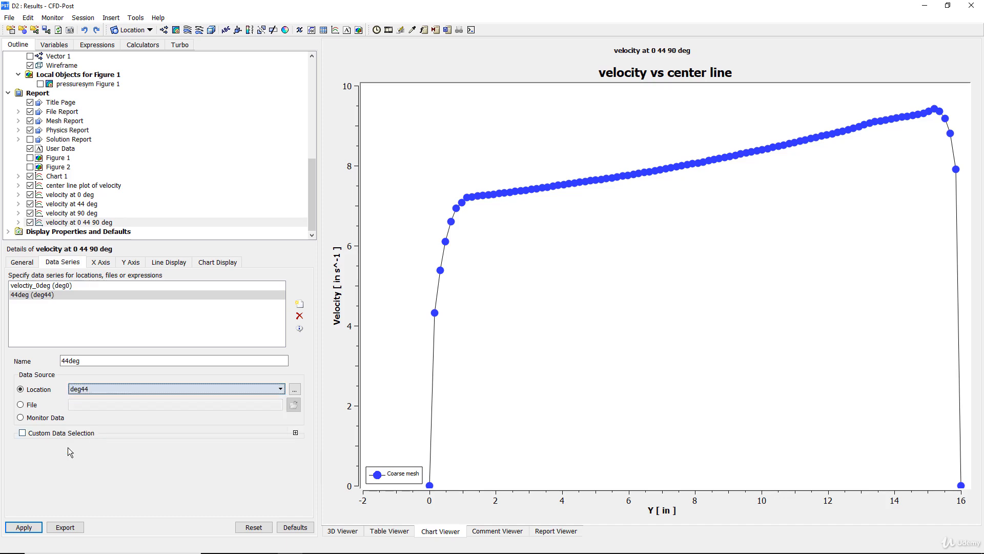
left_click(22, 527)
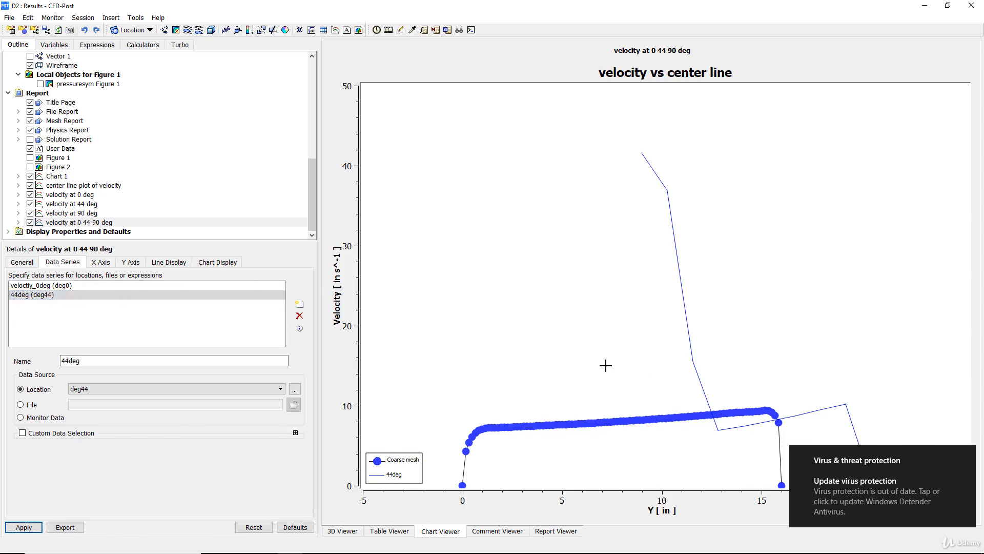
Step: Change the data series location of the "velocity at 44 deg" chart to deg44 and update the chart
left_click(76, 204)
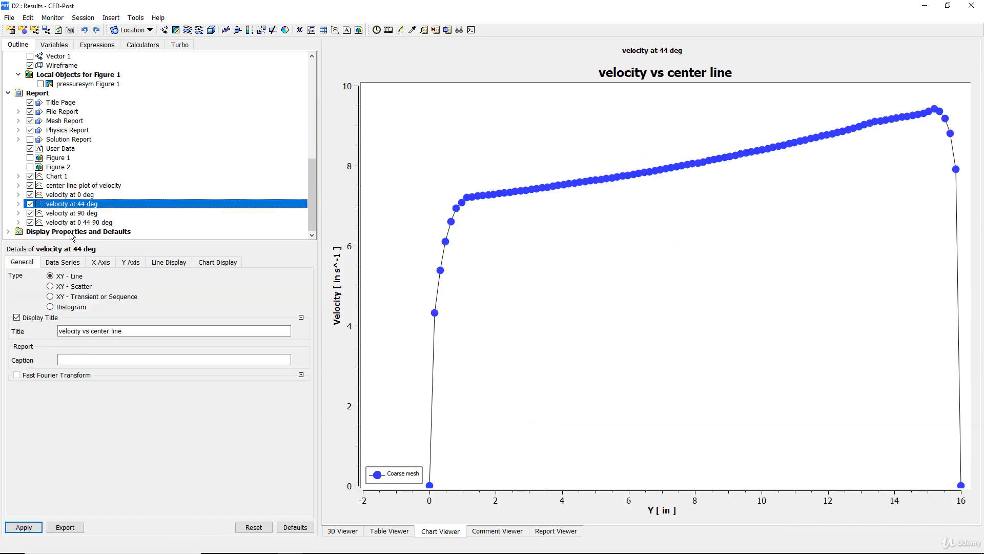
left_click(75, 267)
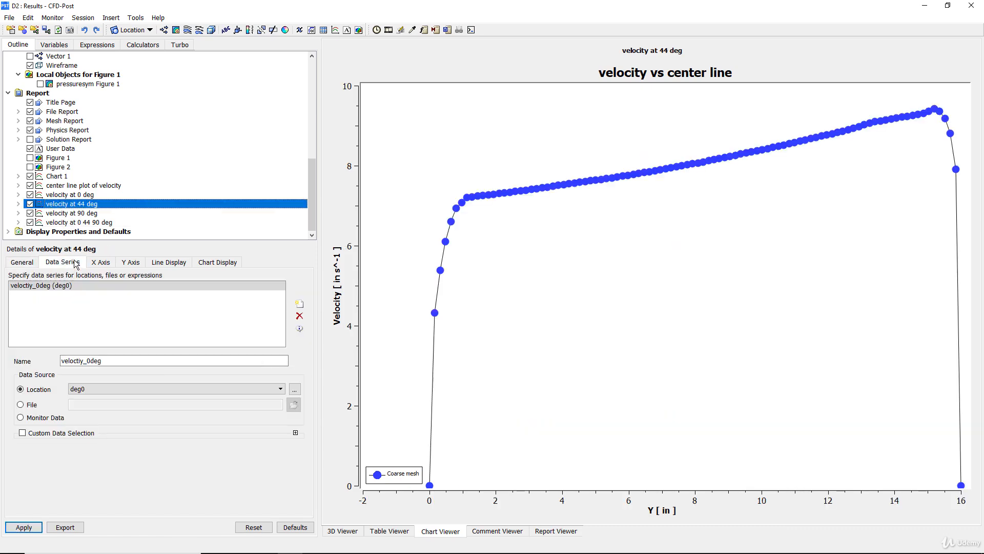
left_click(100, 389)
left_click(83, 432)
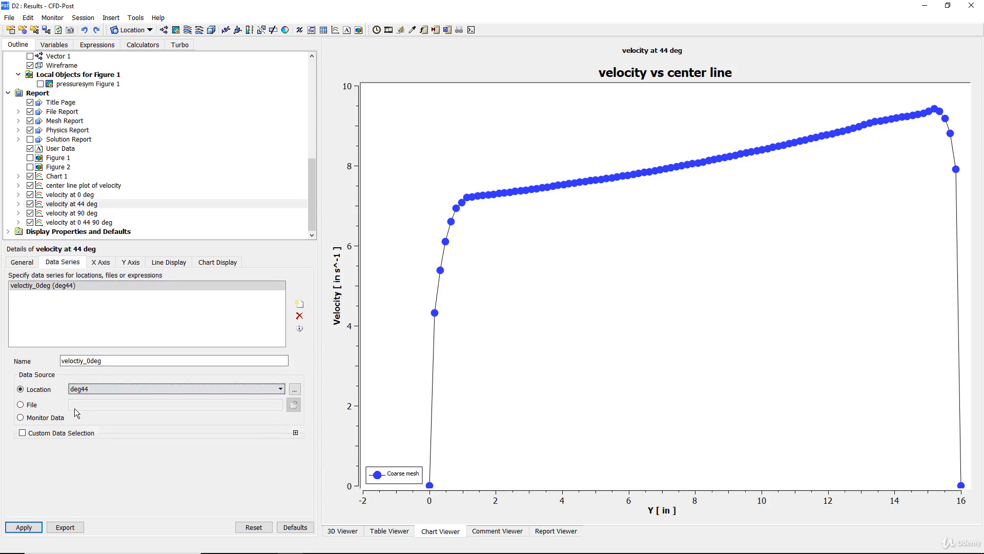
left_click(24, 527)
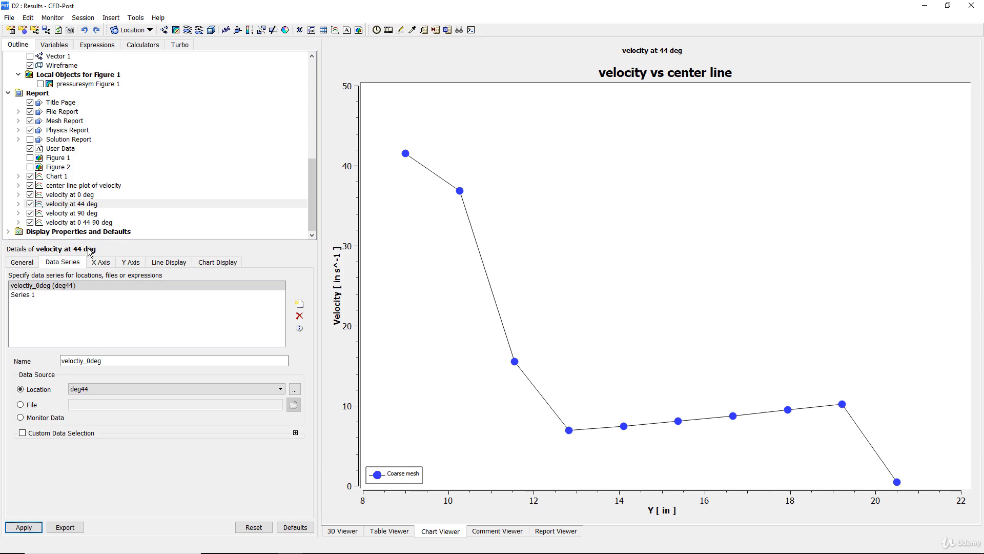
Step: Set the number of samples on the deg44 line to 50 and apply the change
scroll(53, 141, "up", 2)
scroll(53, 142, "up", 3)
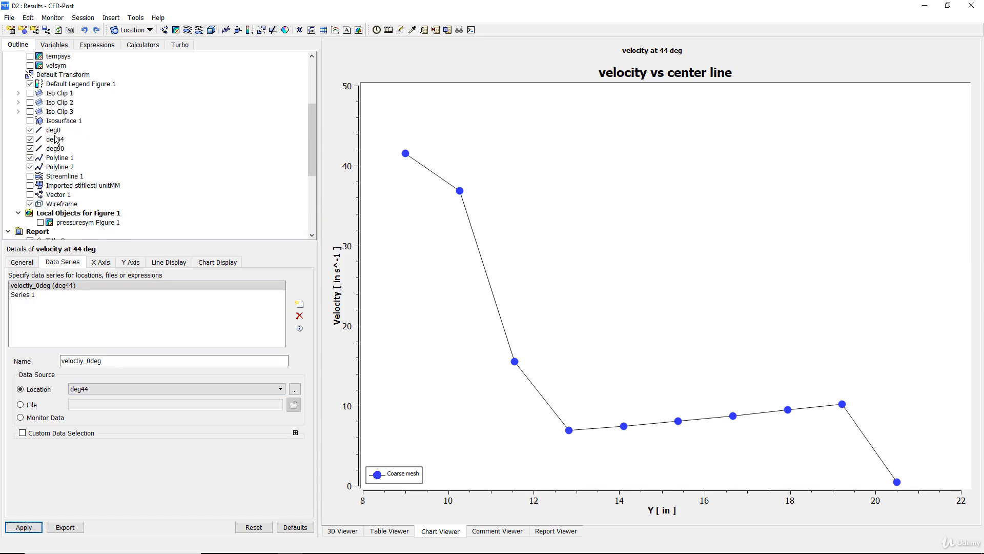
left_click(56, 139)
left_click_drag(87, 373, 34, 375)
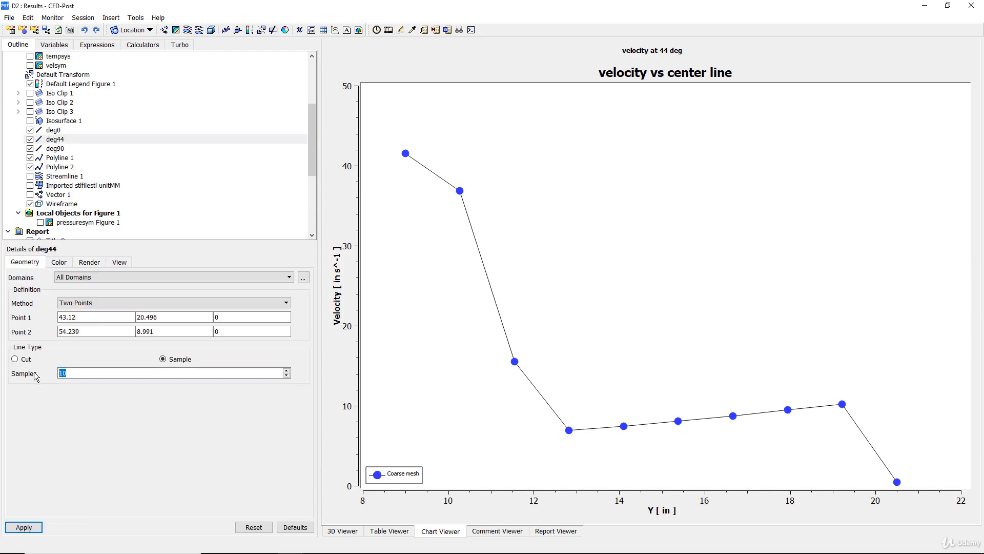
type("50")
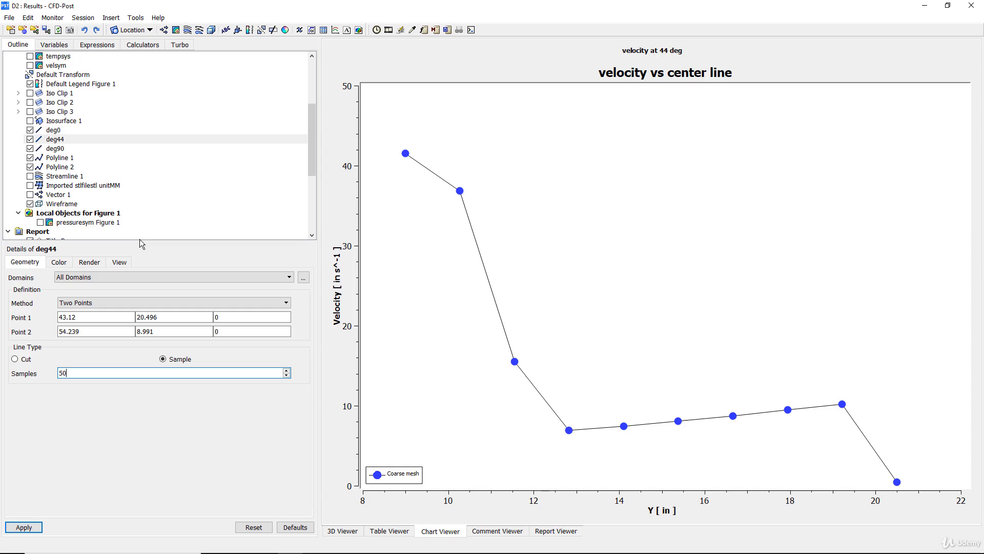
left_click(23, 527)
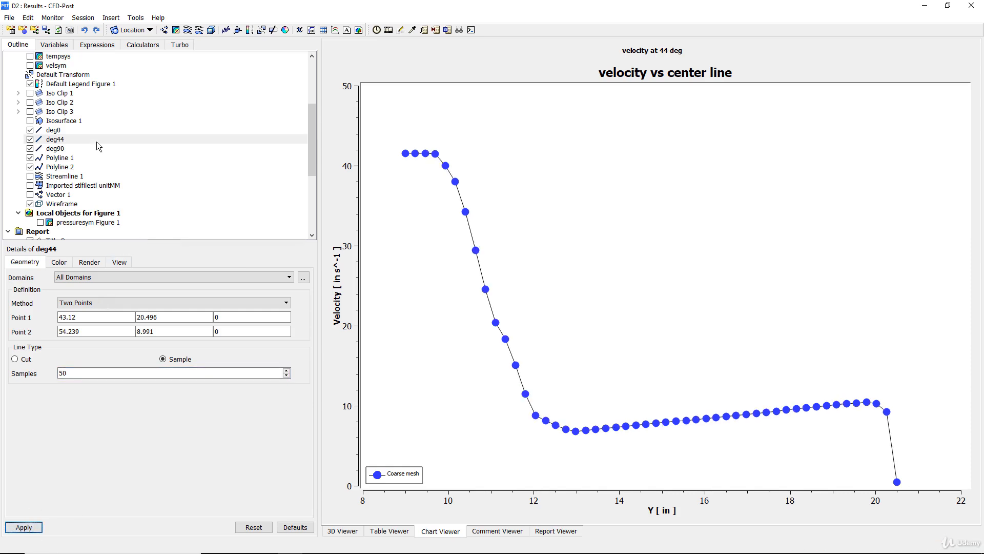
Step: Set the number of samples on the deg90 line to 50 and apply the change
left_click(58, 149)
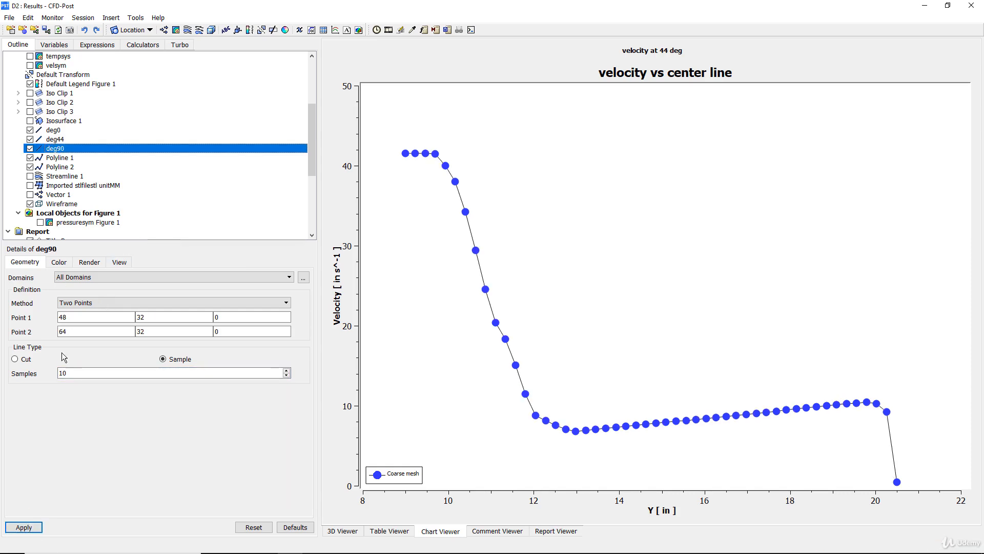
left_click_drag(77, 371, 49, 372)
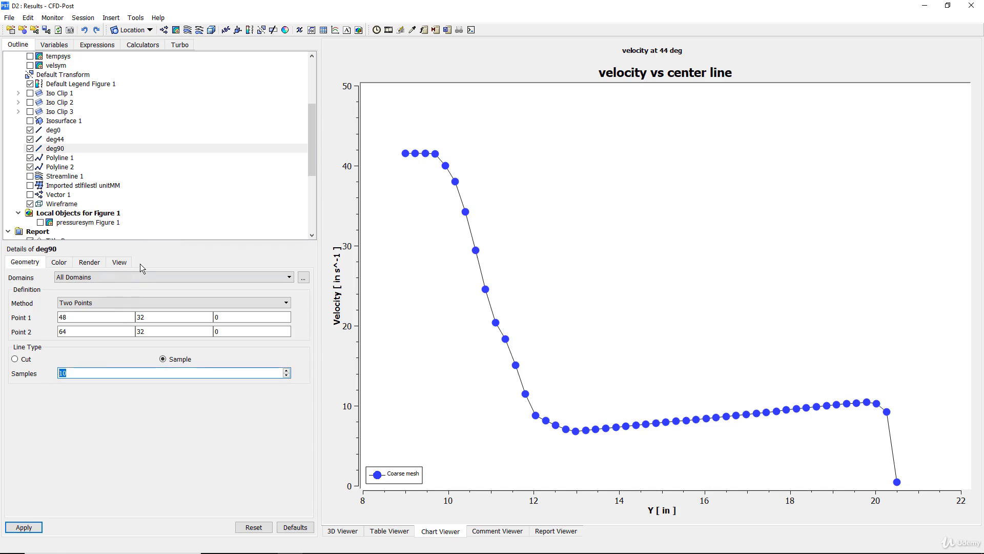
type("50")
left_click(28, 529)
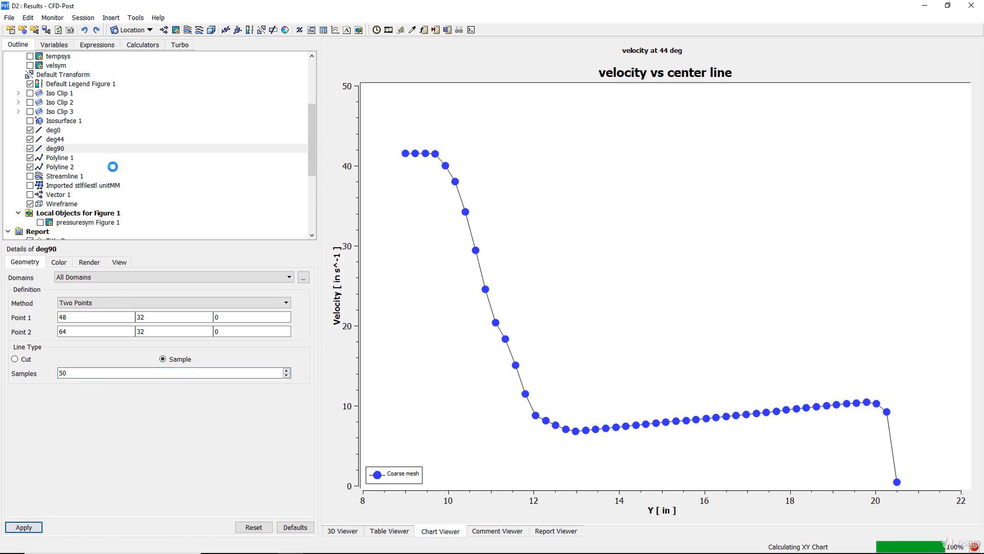
left_click(68, 167)
Step: Change the data series location of the "velocity at 90 deg" chart to deg90 and update the chart
scroll(79, 187, "down", 3)
scroll(66, 221, "down", 2)
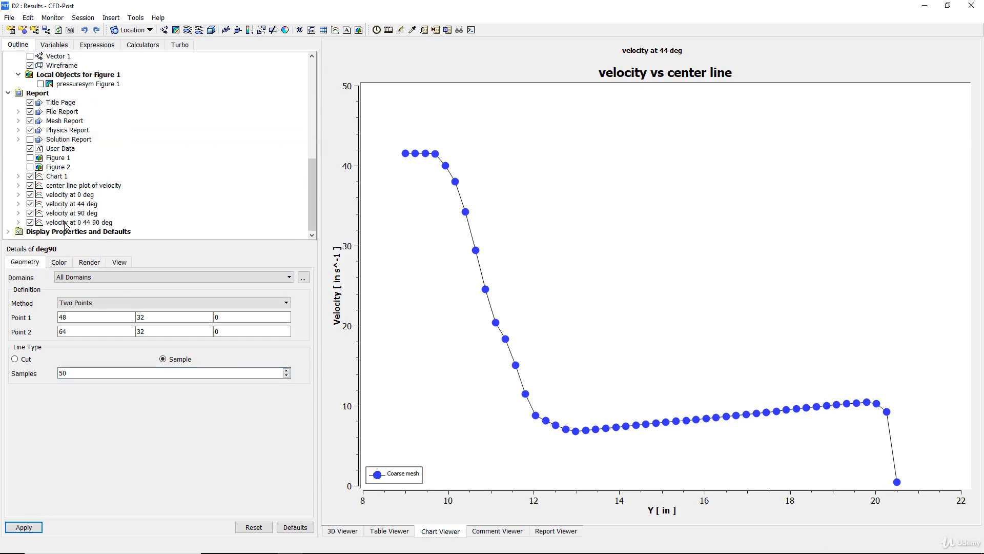
left_click(85, 215)
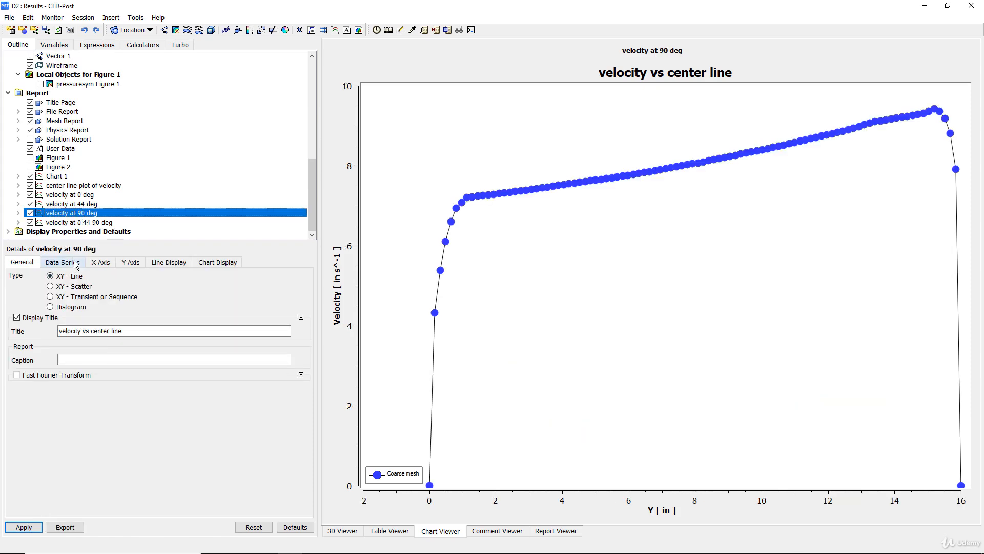
left_click(76, 263)
left_click(91, 388)
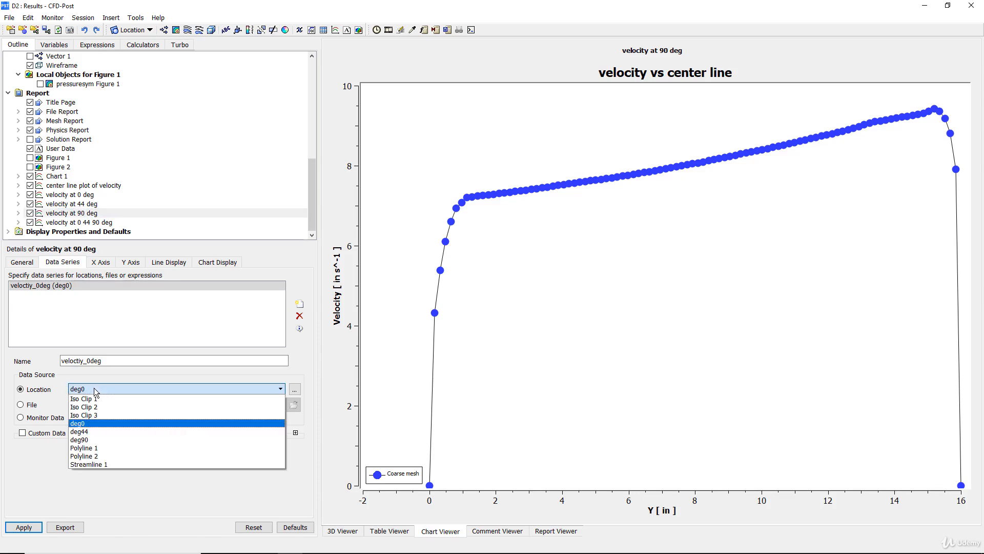
left_click(97, 432)
left_click(24, 527)
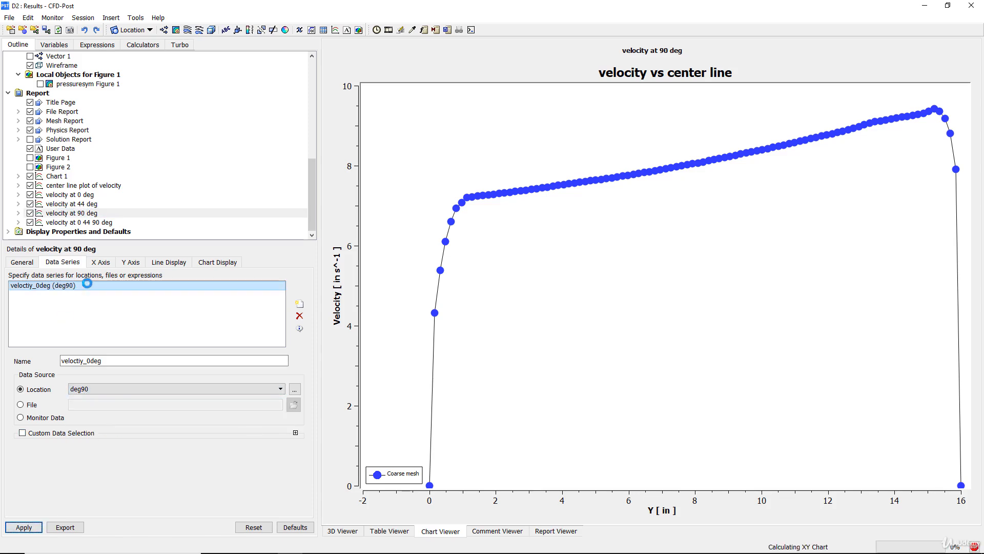
Step: Set the X axis variable of the "velocity at 90 deg" chart to X and update the chart
left_click(131, 262)
left_click(100, 262)
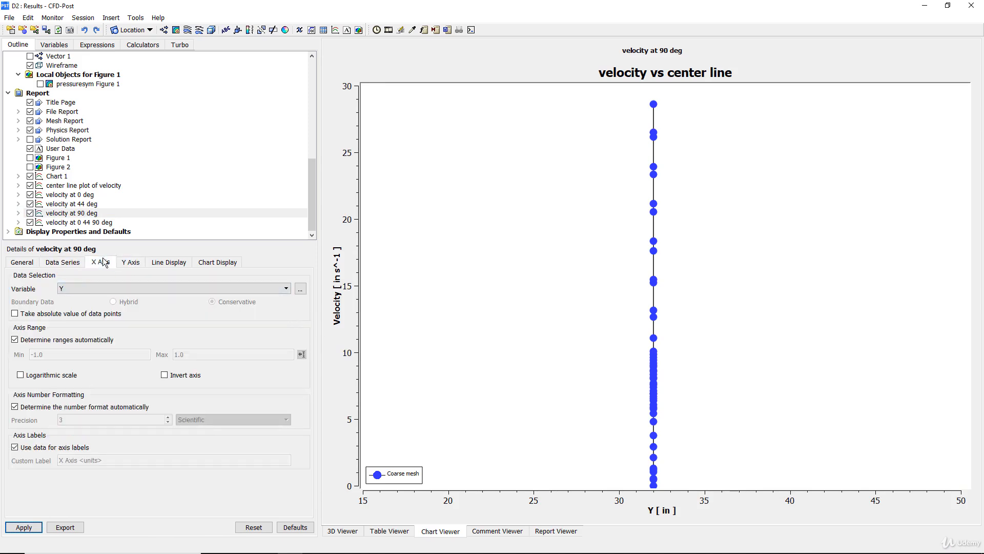
left_click(90, 289)
left_click(76, 365)
left_click(22, 527)
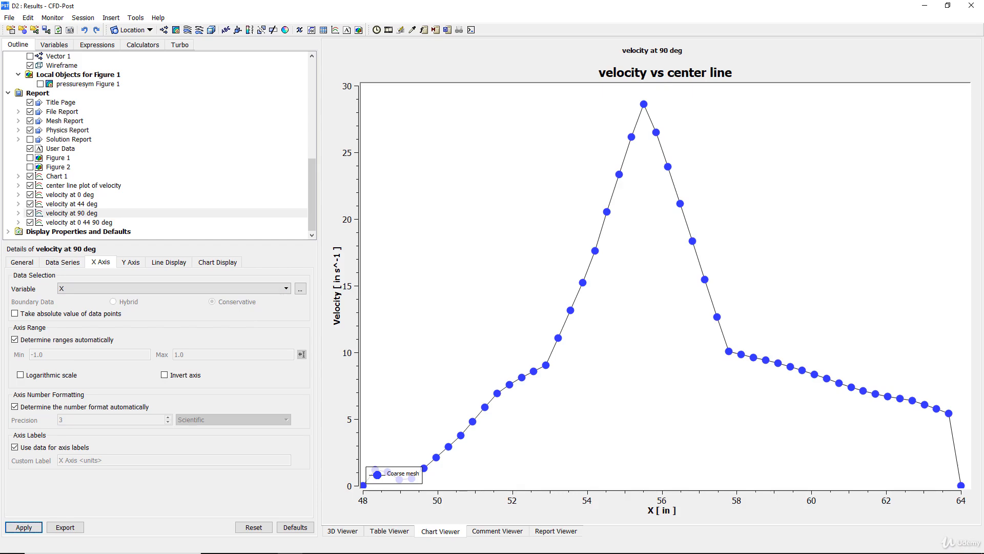
Step: Switch to the Mixing Elbow slide show in PowerPoint and examine the 44 and 90 deg lines and their reference charts
mouse_move(310, 523)
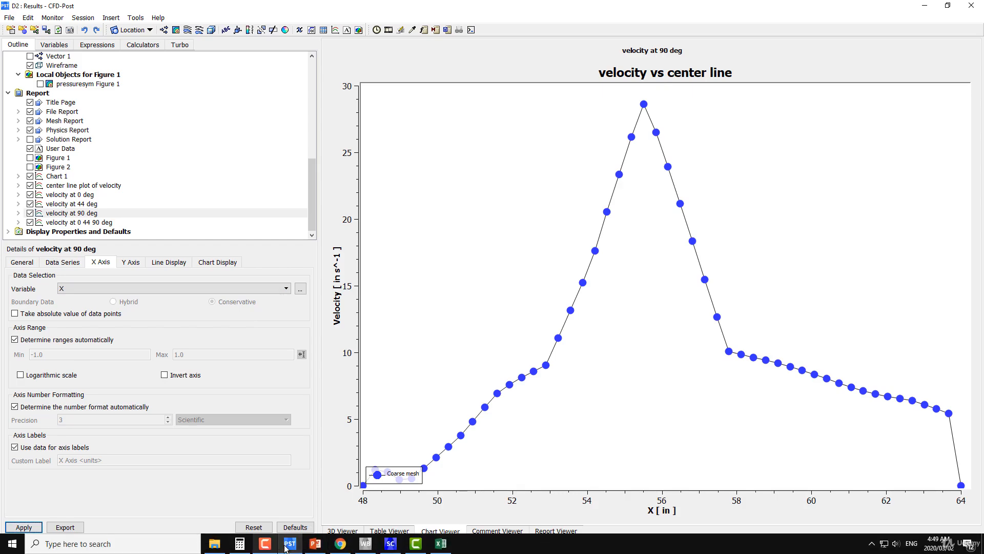
left_click(315, 543)
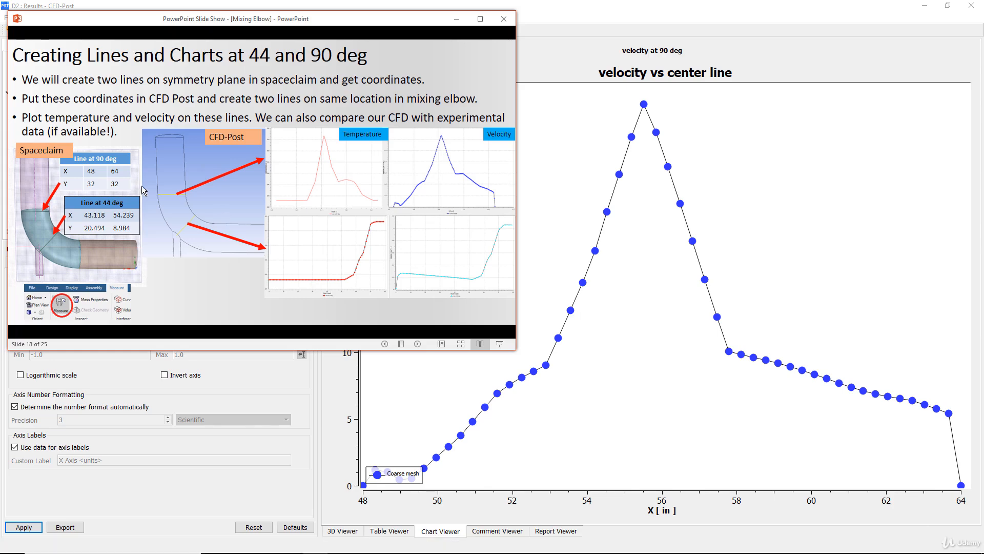
scroll(144, 191, "up", 2, "ctrl")
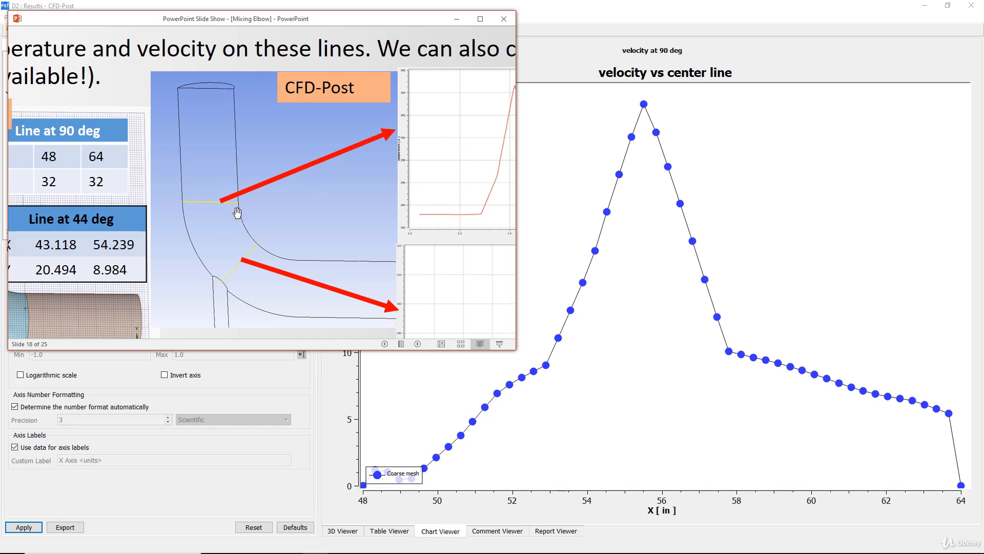
left_click(456, 19)
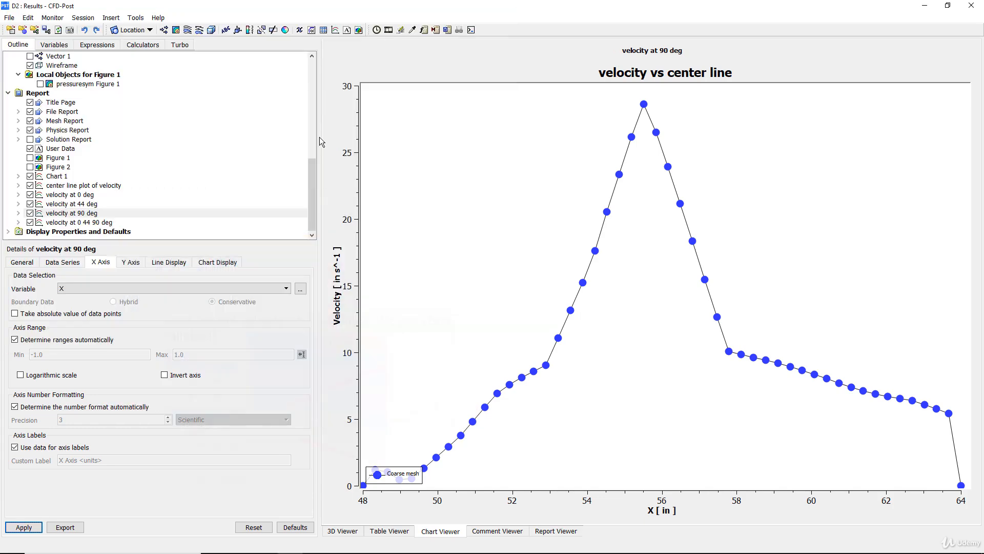
Step: Plot Temperature on the Y axis of the "velocity at 90 deg" chart
left_click(140, 262)
left_click(111, 289)
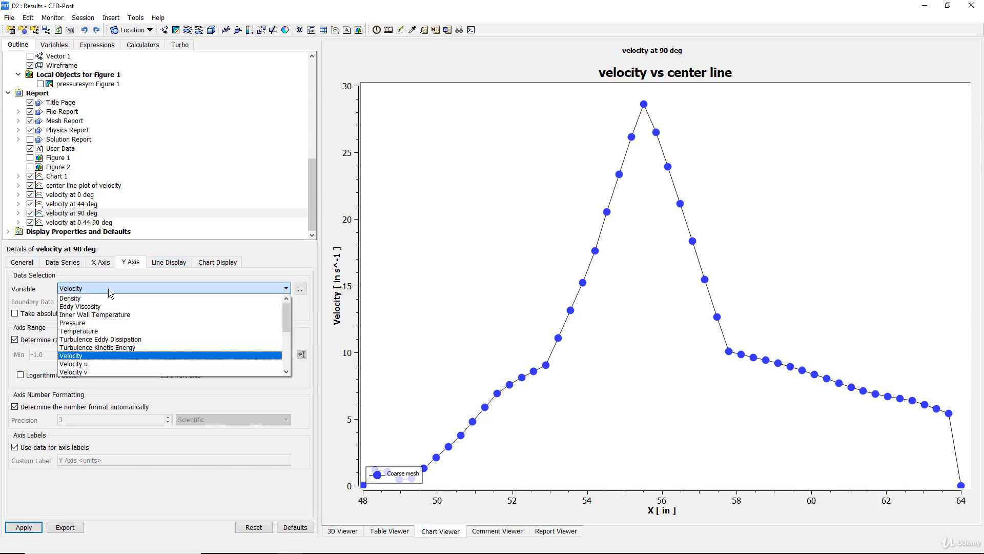
left_click(87, 331)
left_click(28, 527)
Step: Set the Y axis variable of the "velocity at 90 deg" chart to Pressure and update the chart
left_click(128, 289)
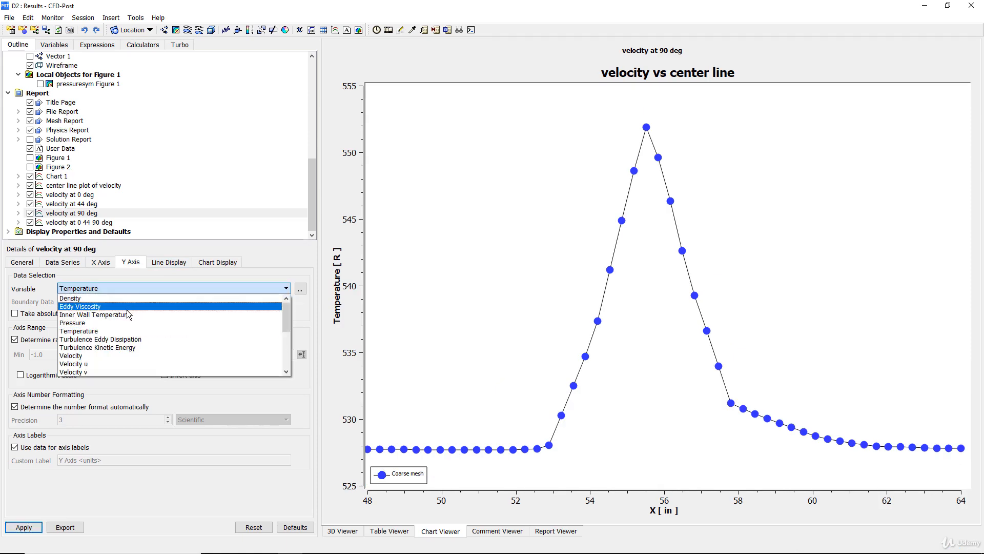
left_click(97, 322)
left_click(28, 527)
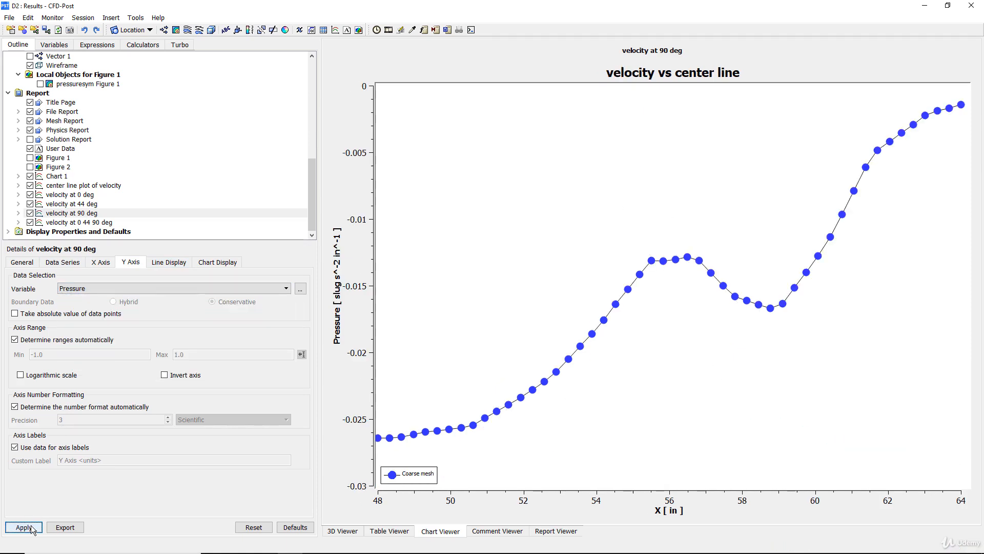